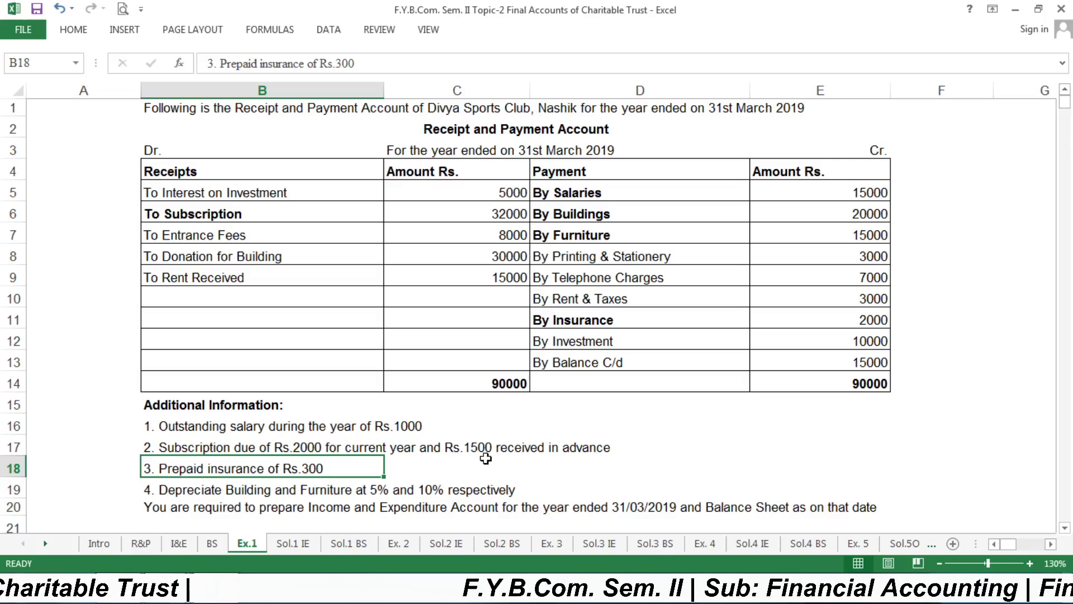
- Bold the "Add: Outstanding/ Receivable" label and its 2000 amount on the income side of the Sol.1 IE sheet
click(257, 448)
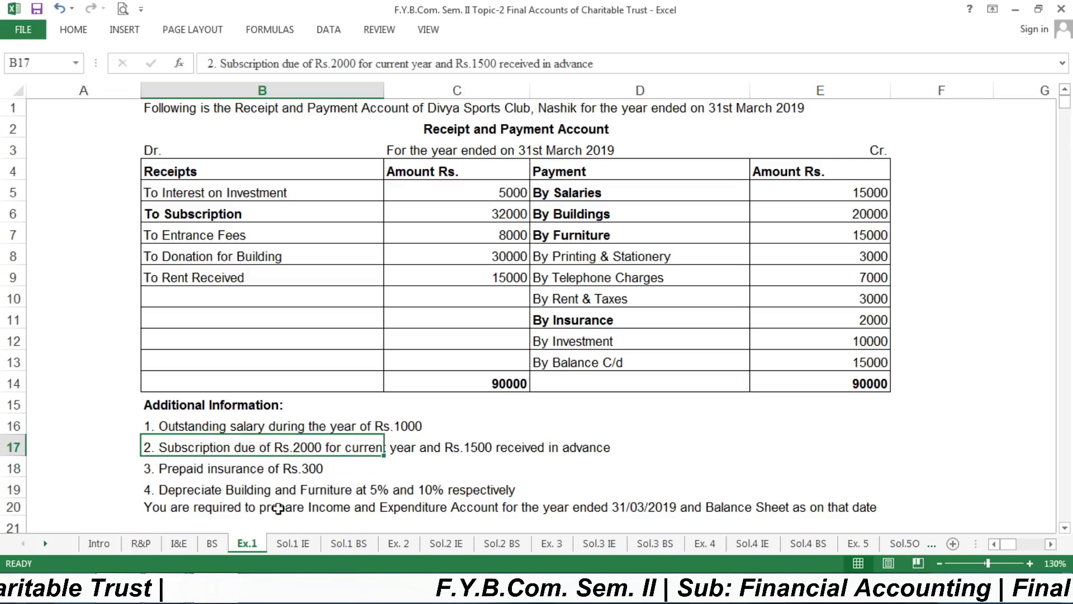
click(294, 543)
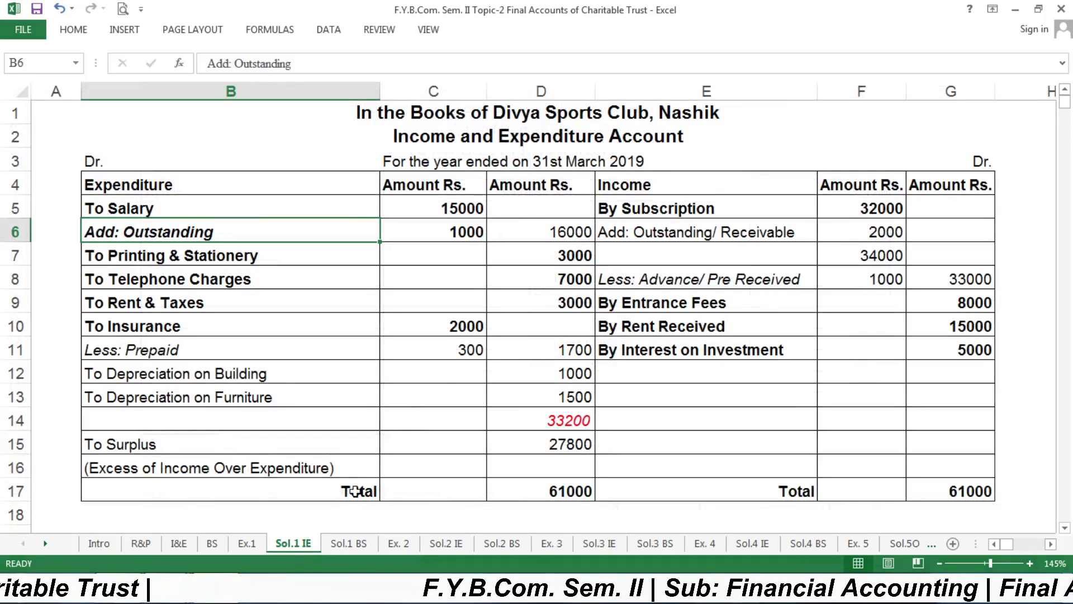
click(697, 238)
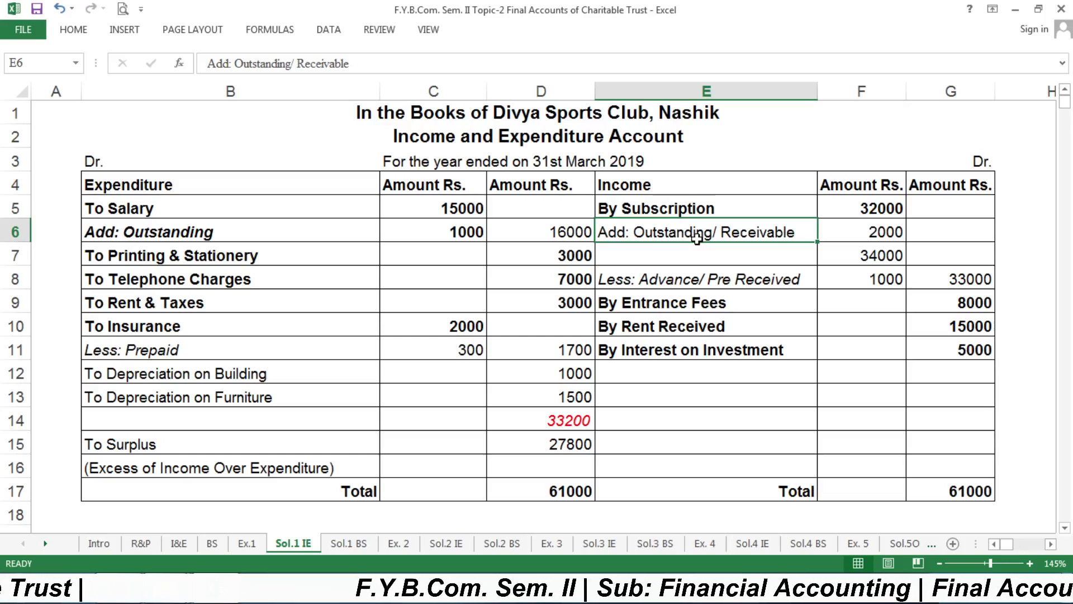
click(623, 272)
click(669, 232)
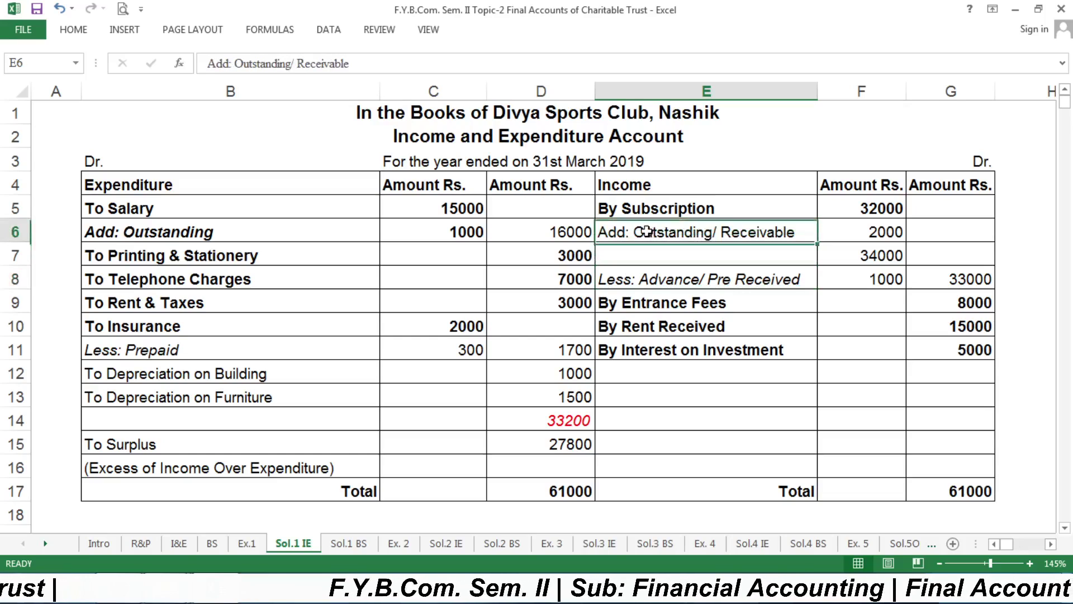
drag(817, 229, 842, 229)
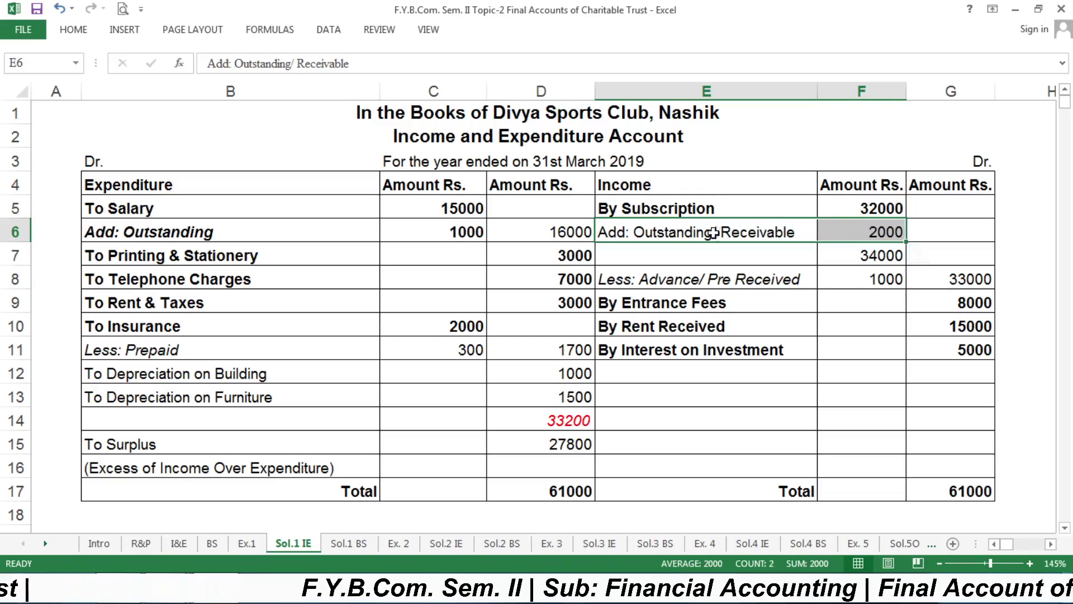
key(ctrl+b)
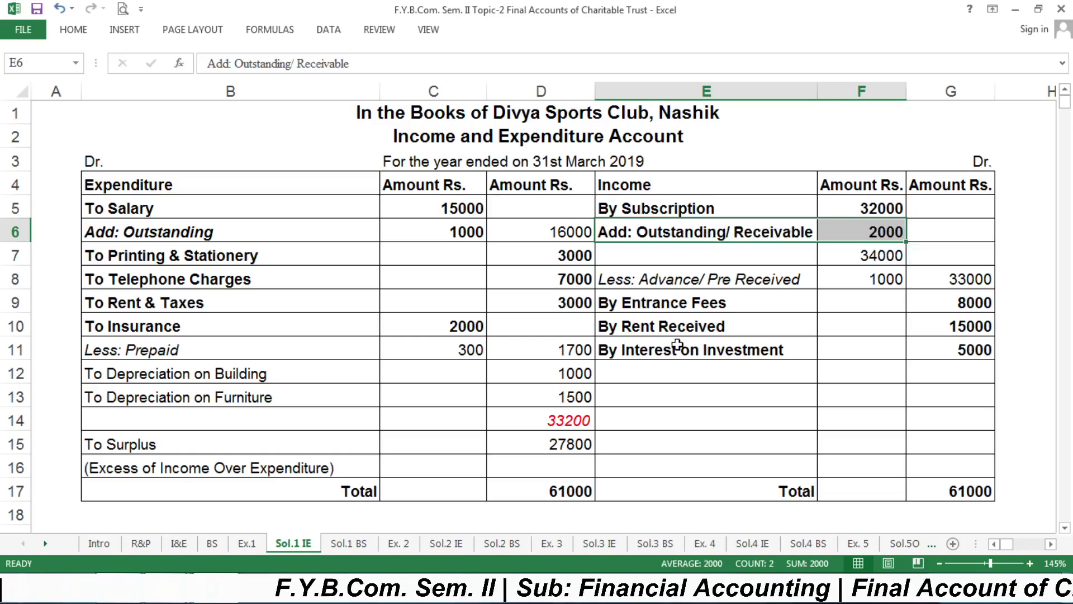
click(715, 248)
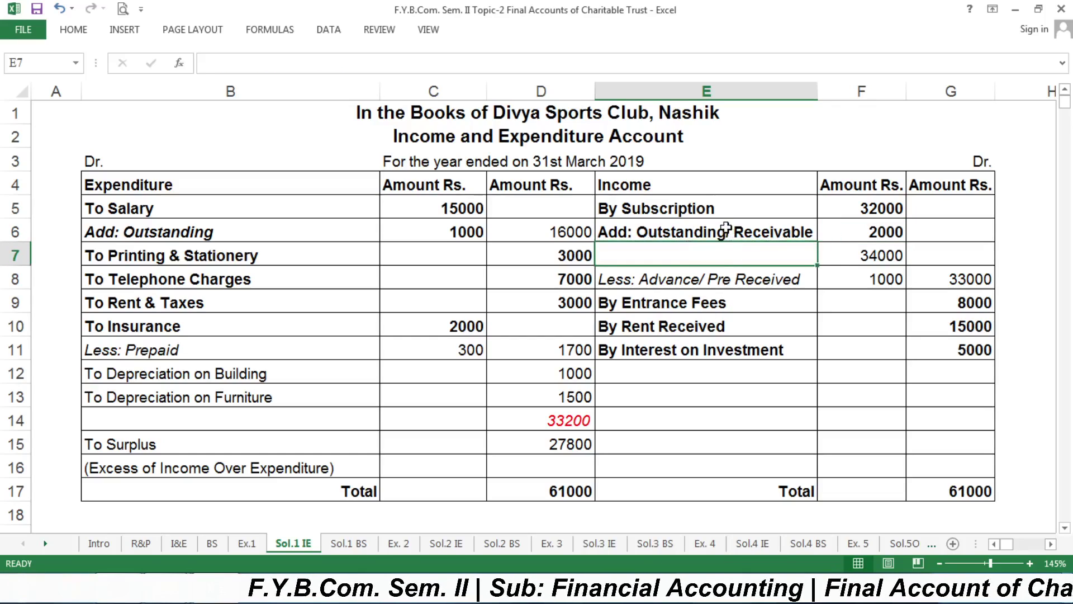
click(725, 229)
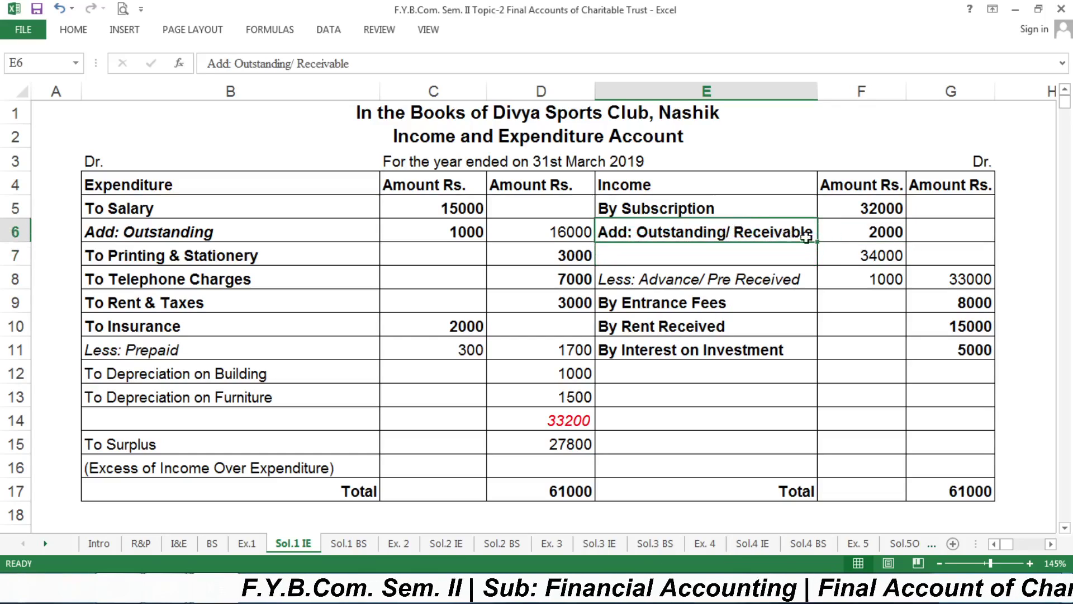
click(868, 229)
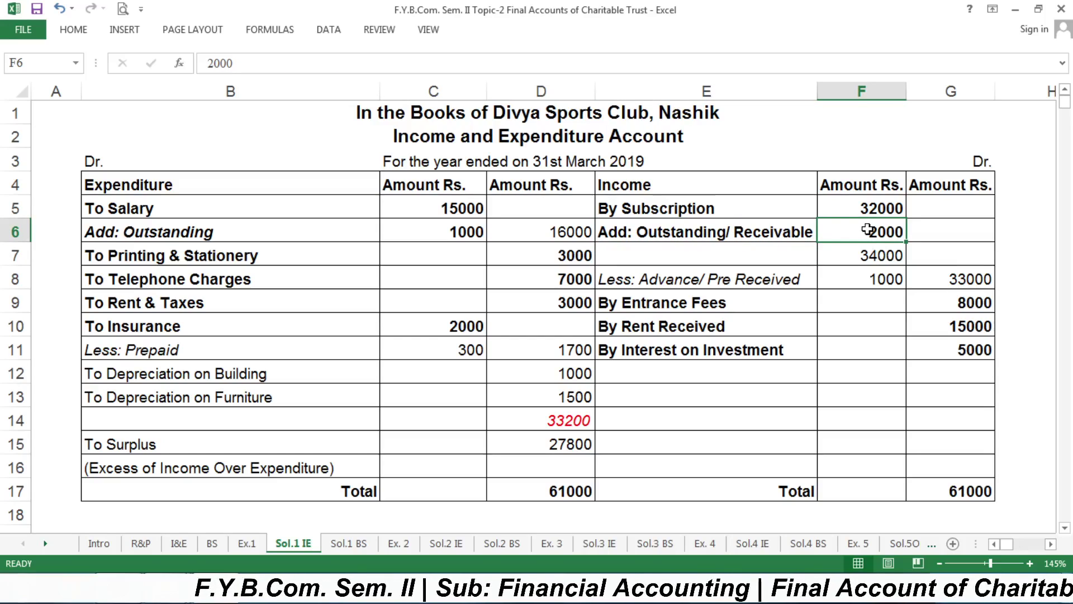
click(726, 232)
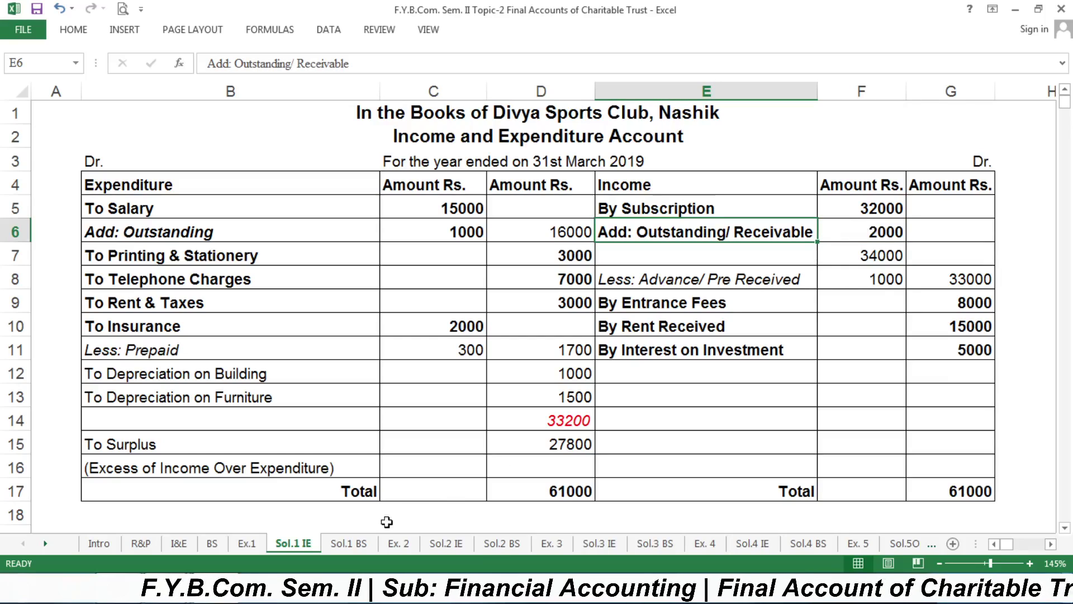
- Bold the Outstanding Subscription row, including its amount, on the assets side of the Sol.1 BS balance sheet
click(348, 543)
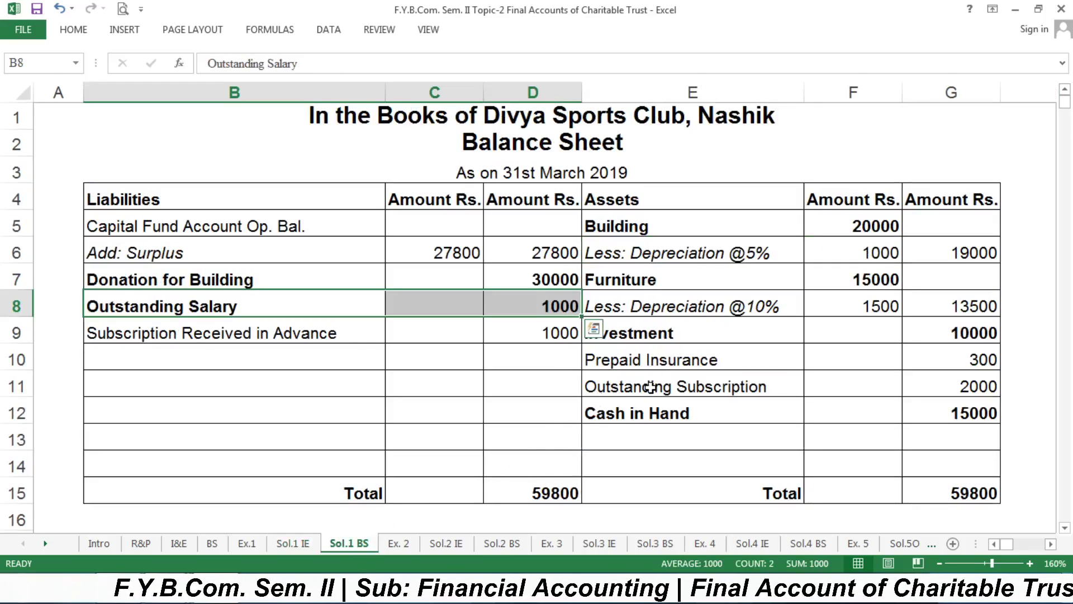
click(649, 386)
key(Down)
key(Down)
click(697, 389)
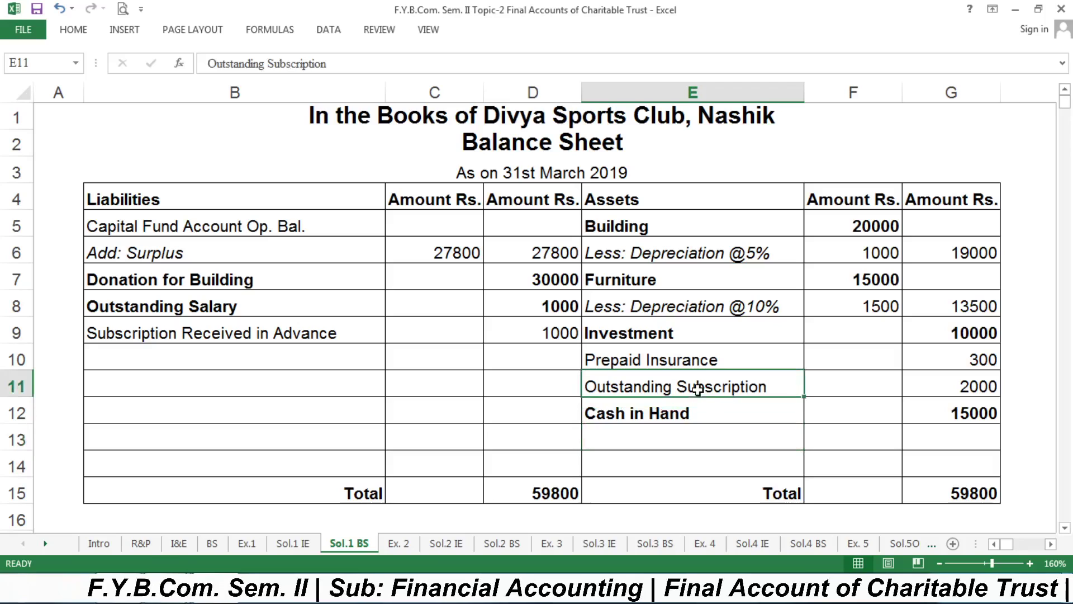
drag(697, 390, 919, 377)
key(ctrl+b)
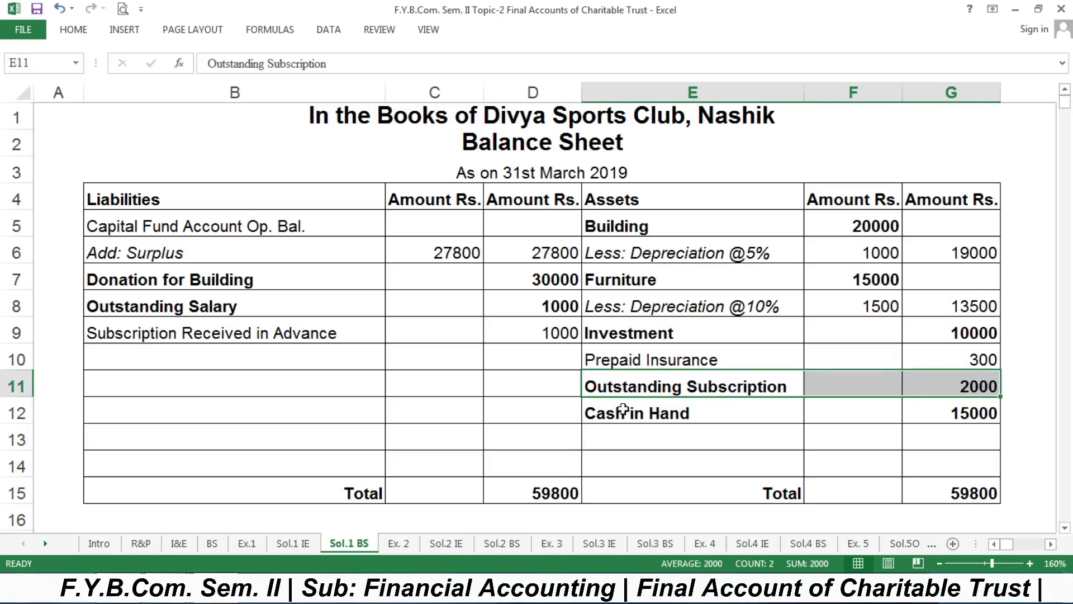
- Compare adjustment 2 on the Ex.1 sheet with the advance deduction in Sol.1 IE and correct its subscription received in advance to Rs.1000
click(295, 543)
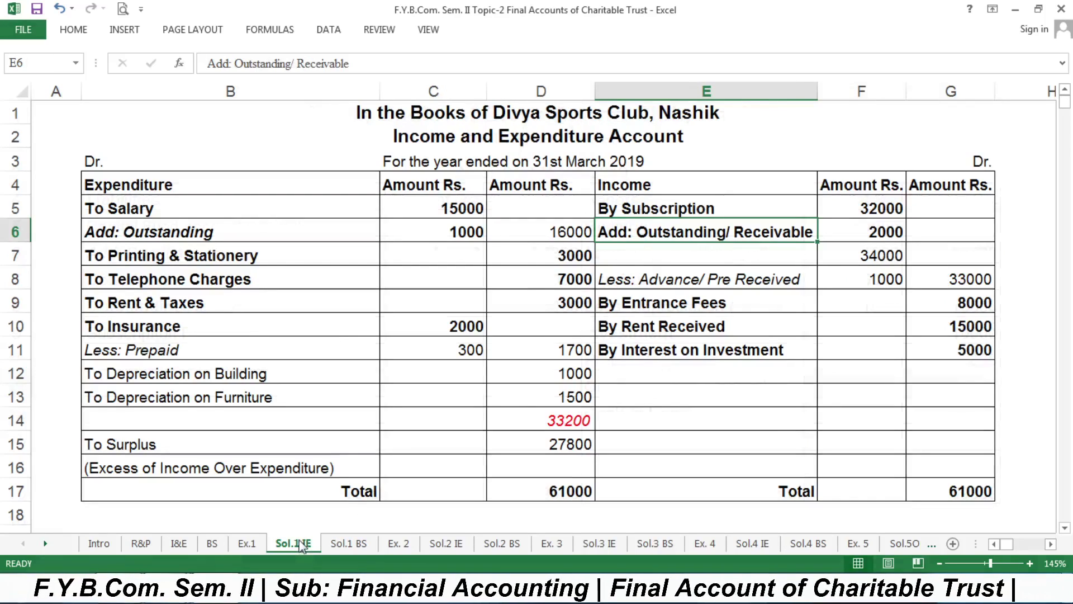
click(246, 542)
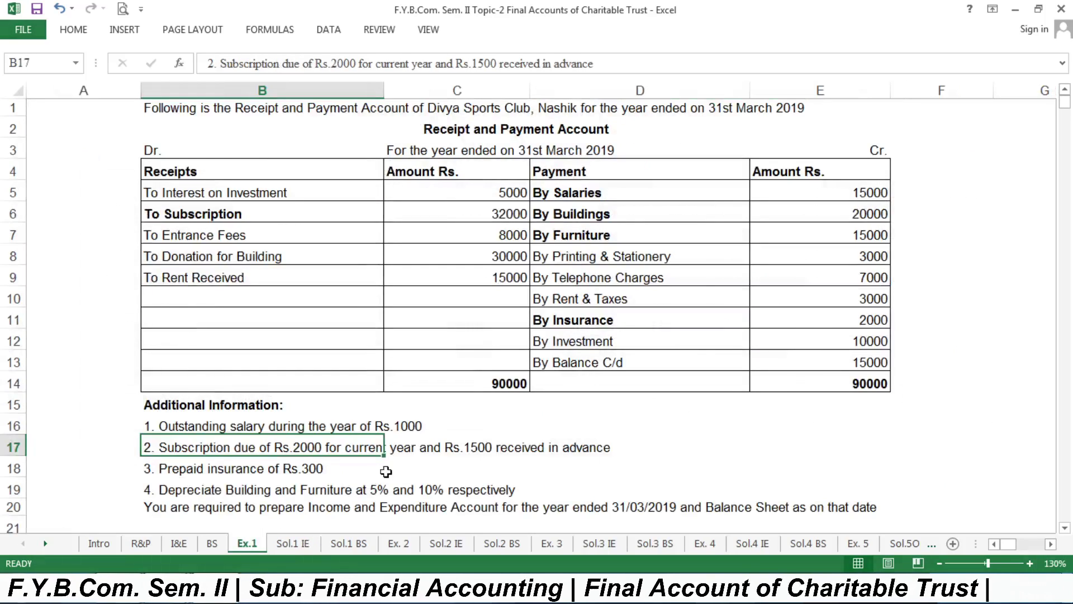
click(502, 470)
click(462, 449)
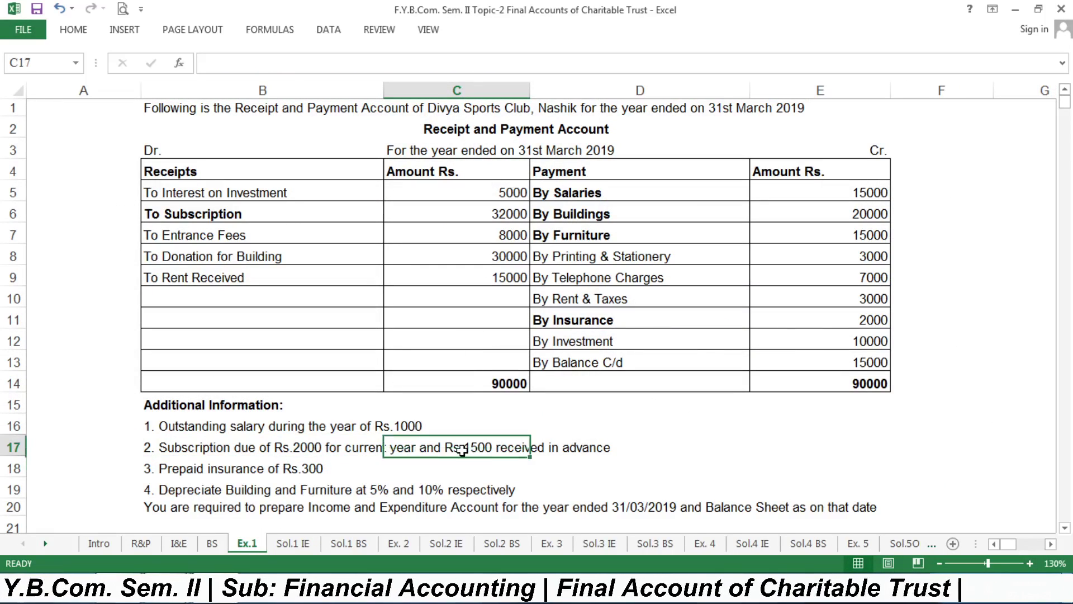
click(479, 471)
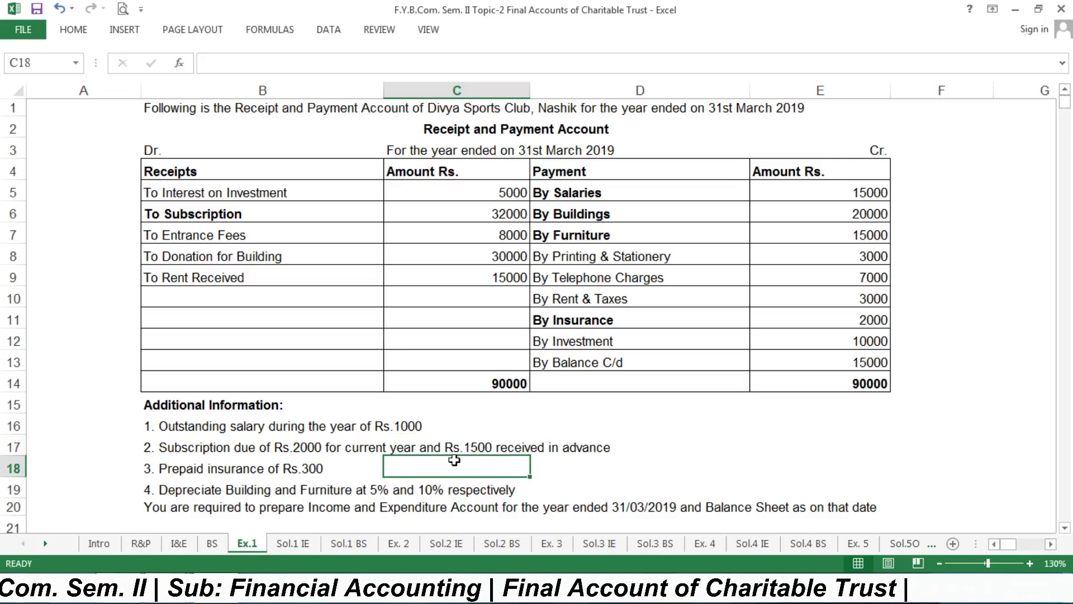
click(288, 545)
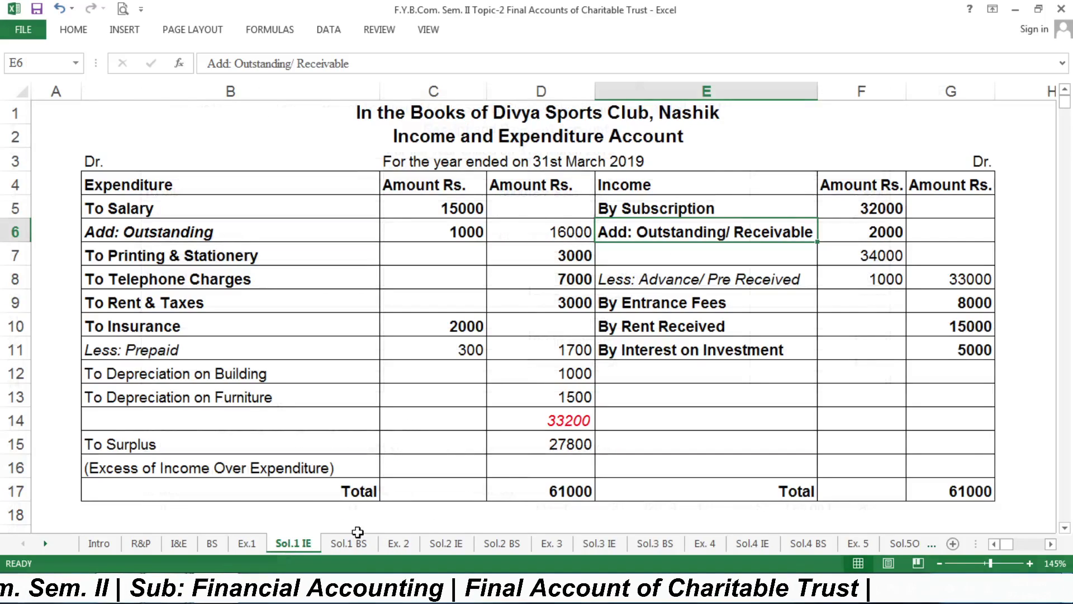
click(708, 281)
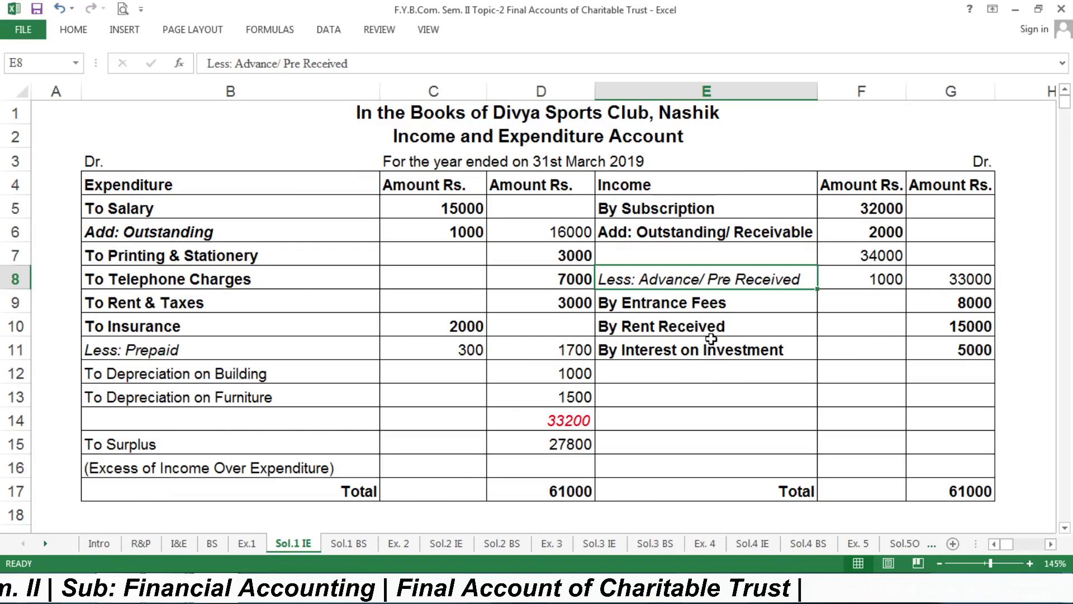
click(249, 544)
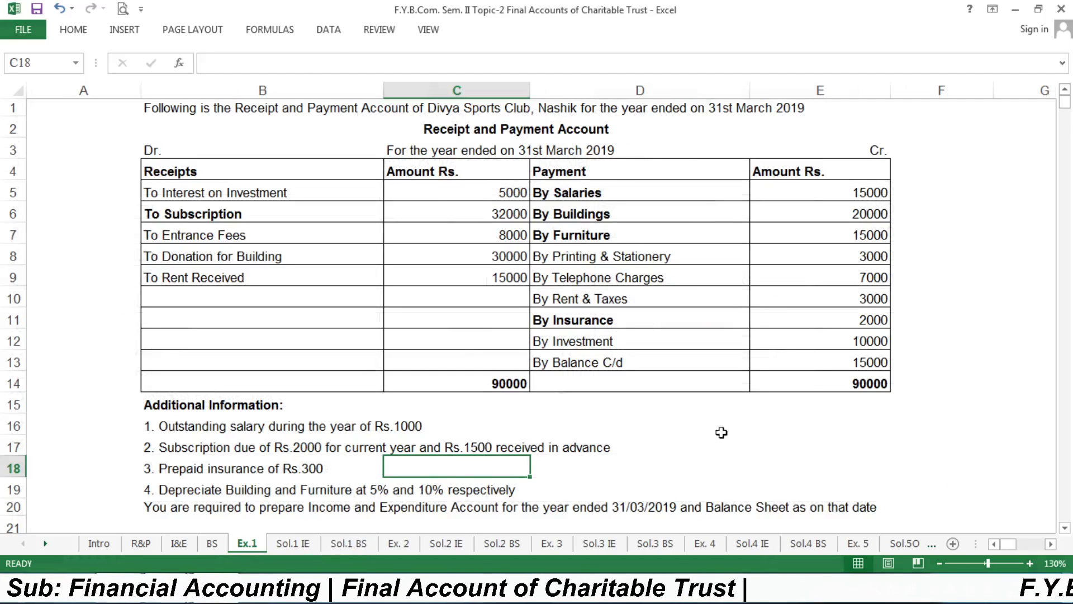
click(968, 330)
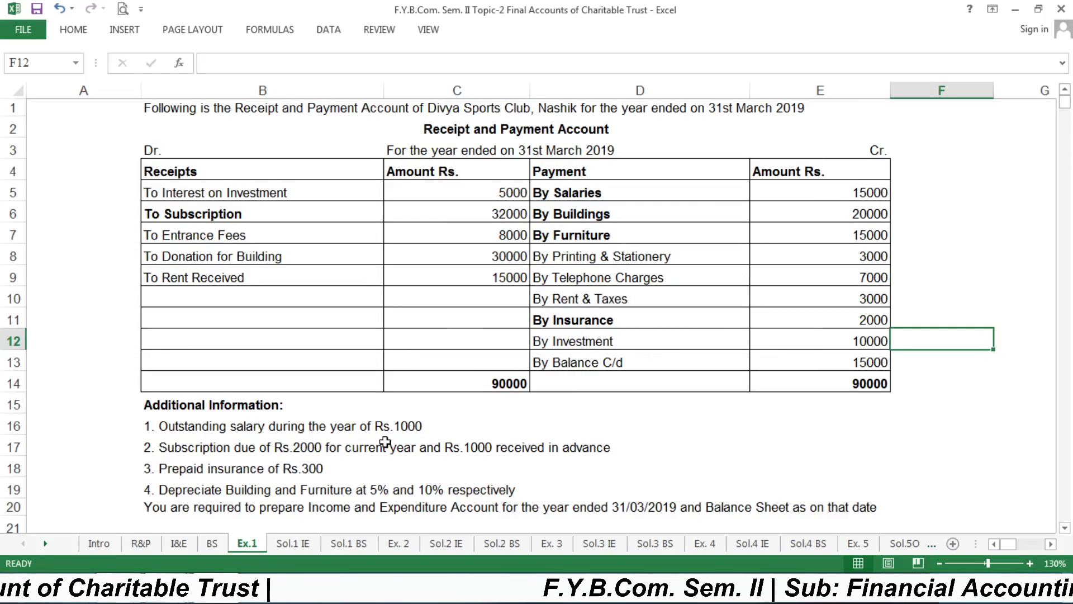
click(397, 455)
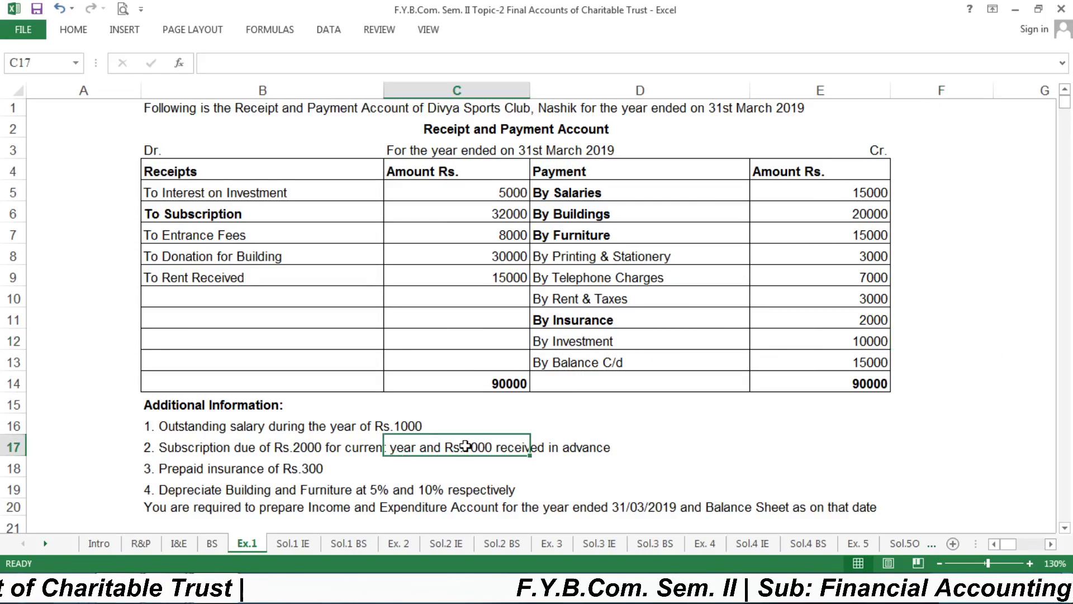
- Bold the "Less: Advance/ Pre Received" row with both amounts on the income side of the Sol.1 IE sheet
click(290, 545)
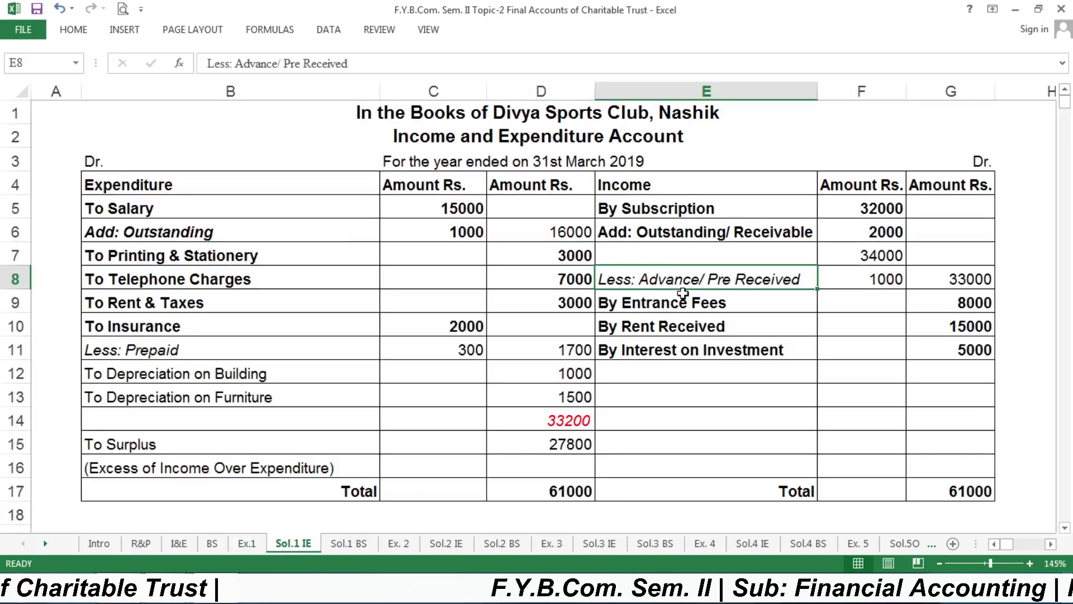
drag(679, 274, 963, 269)
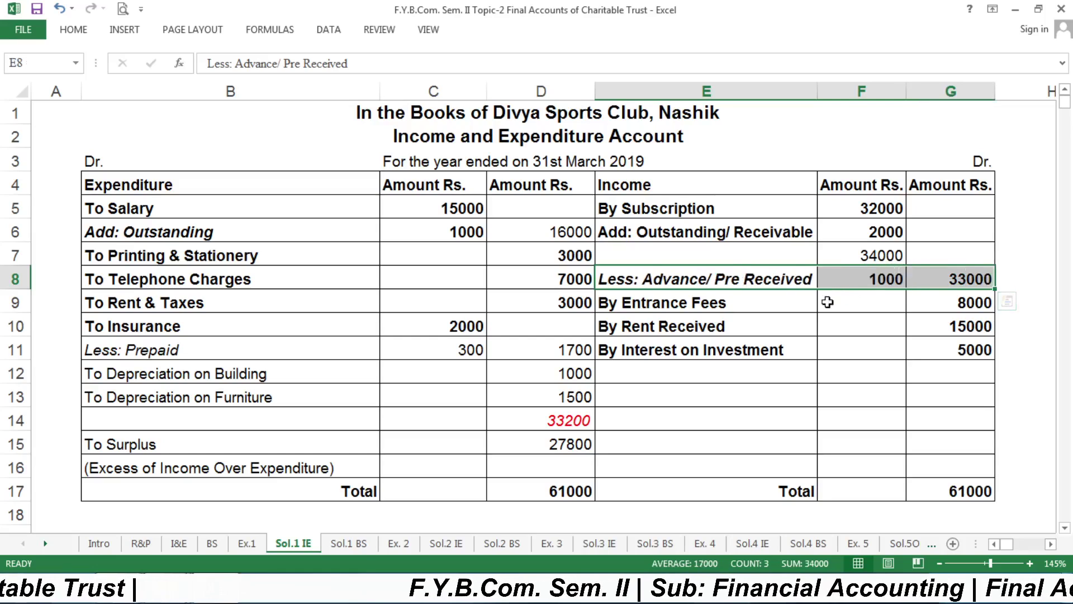
click(842, 316)
- Review the subscription calculation on the income side, from the received amount through the outstanding addition and subtotal to the advance deduction
click(855, 204)
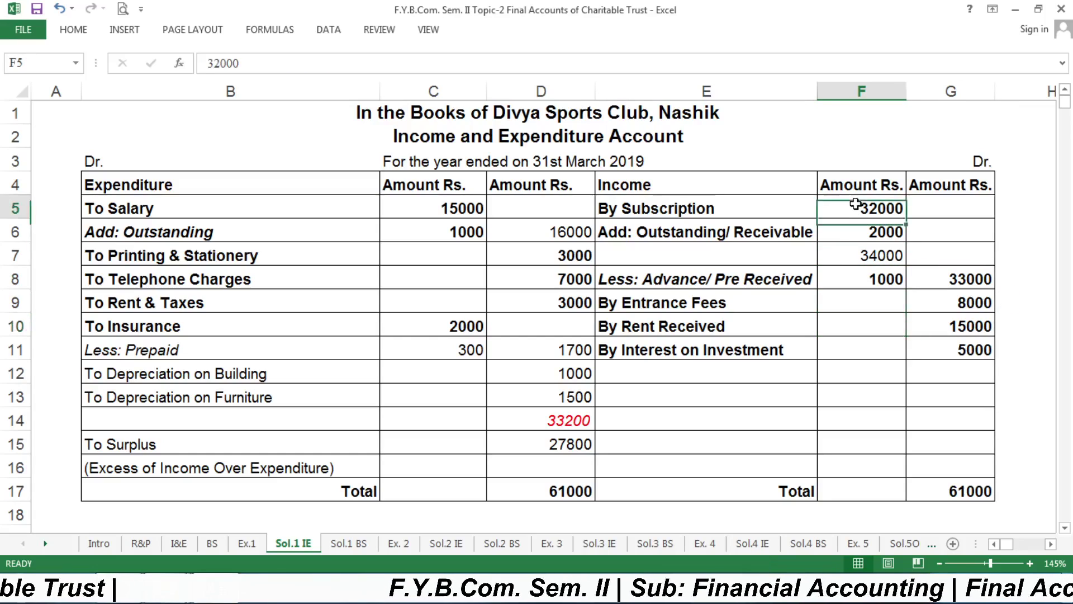
click(870, 232)
click(871, 255)
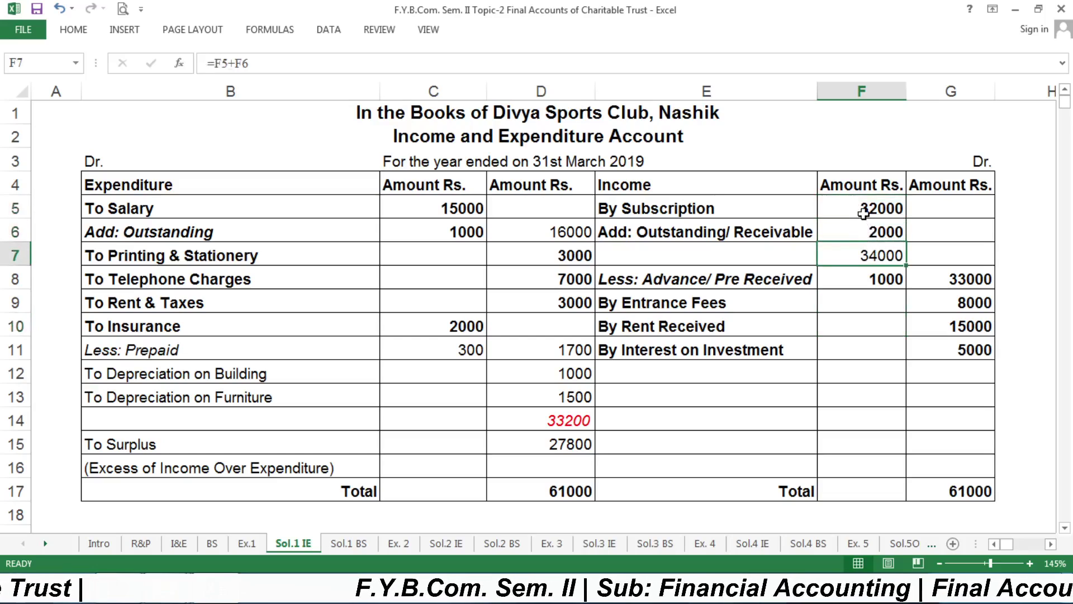
click(859, 230)
click(859, 255)
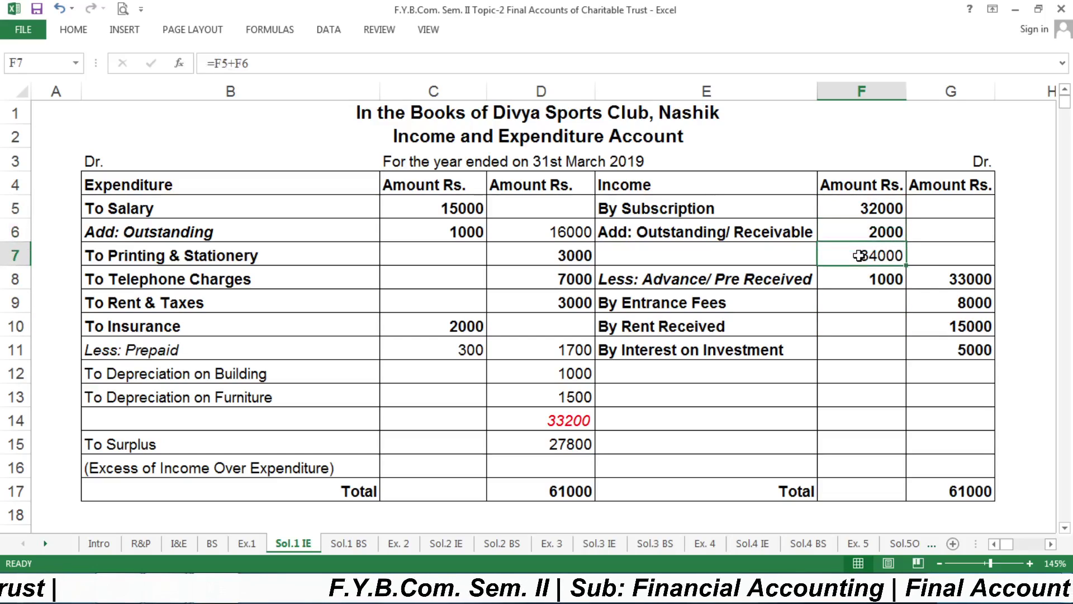
click(894, 284)
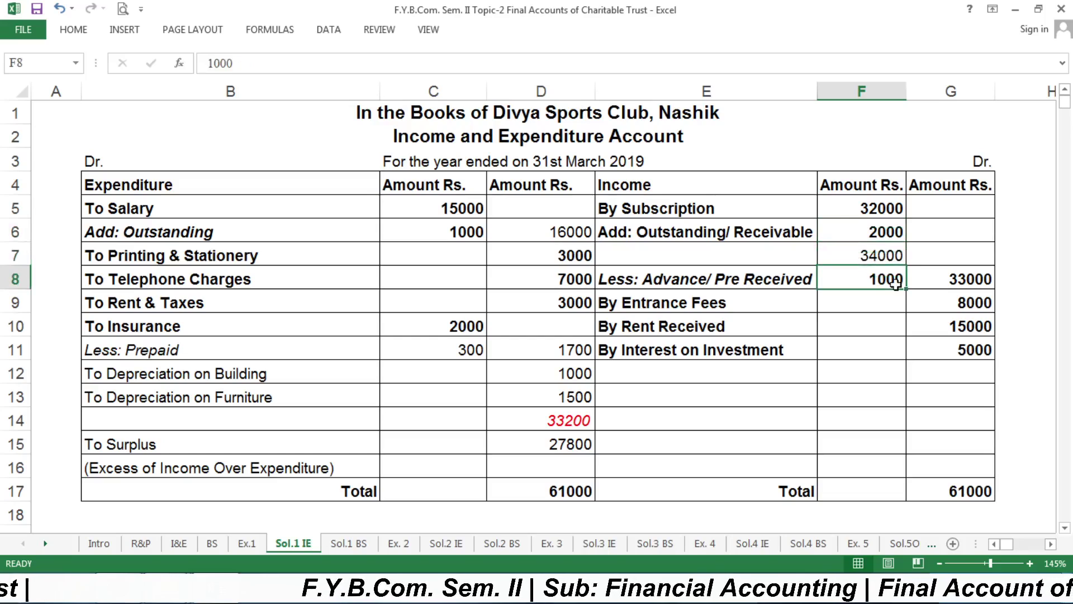
click(934, 273)
click(699, 280)
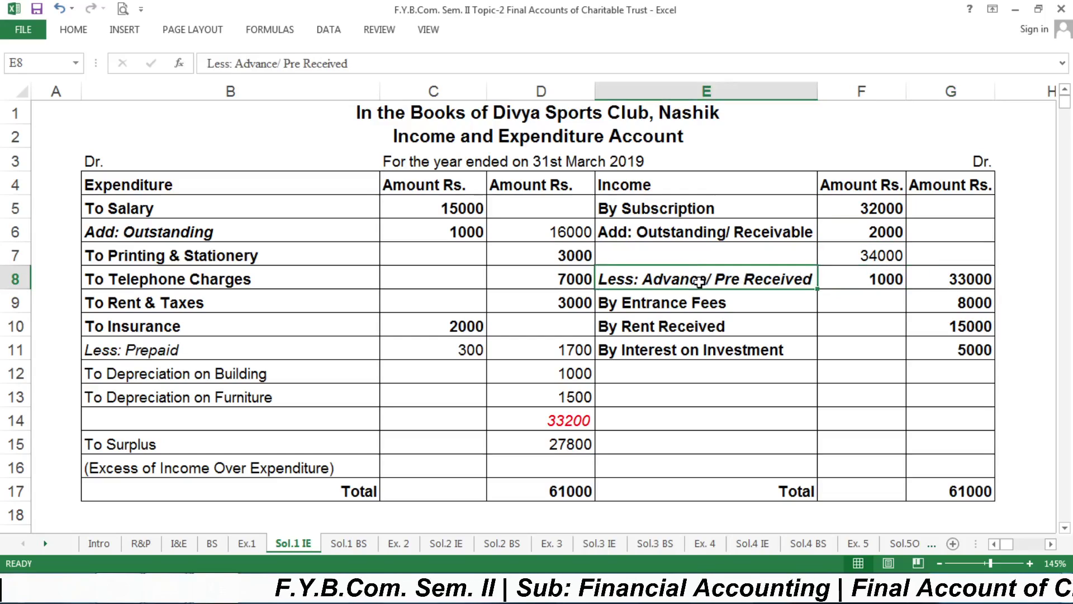
click(876, 281)
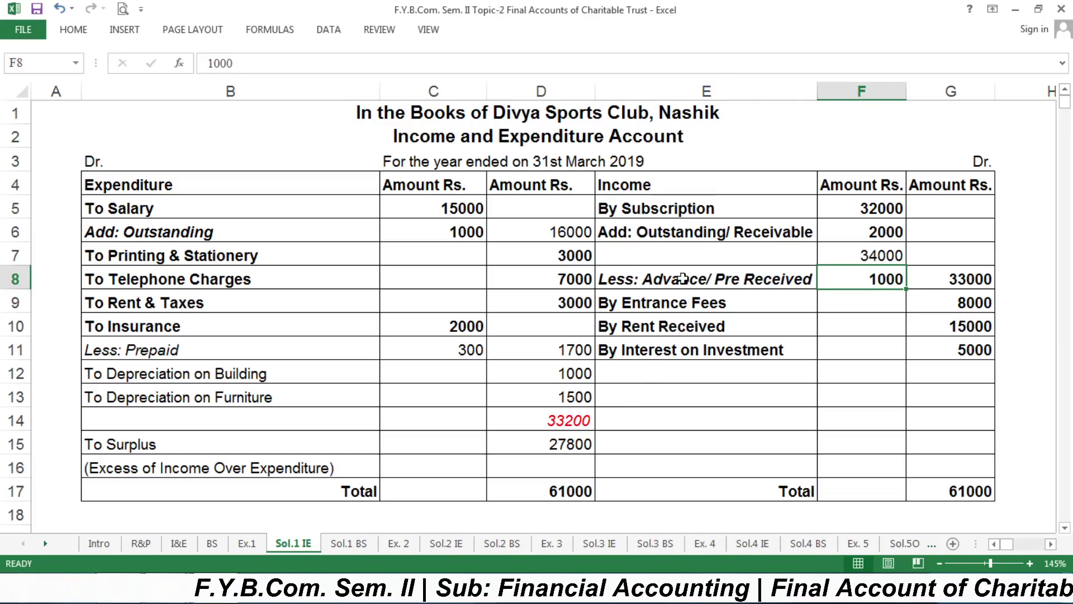
- Bold the Subscription Received in Advance row, including its amount, on the liabilities side of the Sol.1 BS balance sheet
click(349, 549)
click(230, 407)
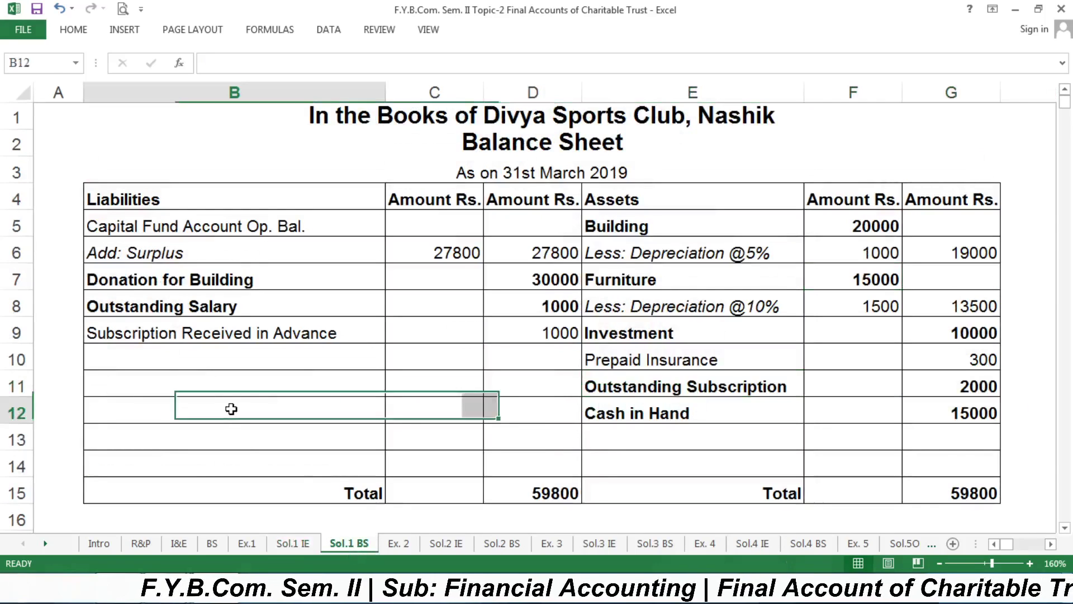
drag(179, 331, 508, 328)
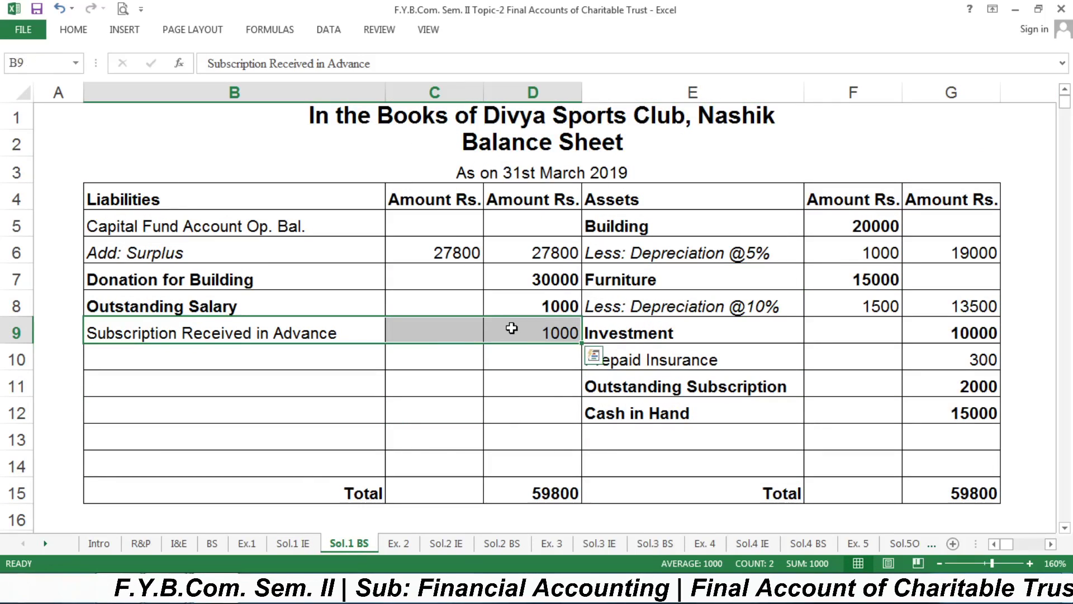
key(ctrl+b)
click(335, 391)
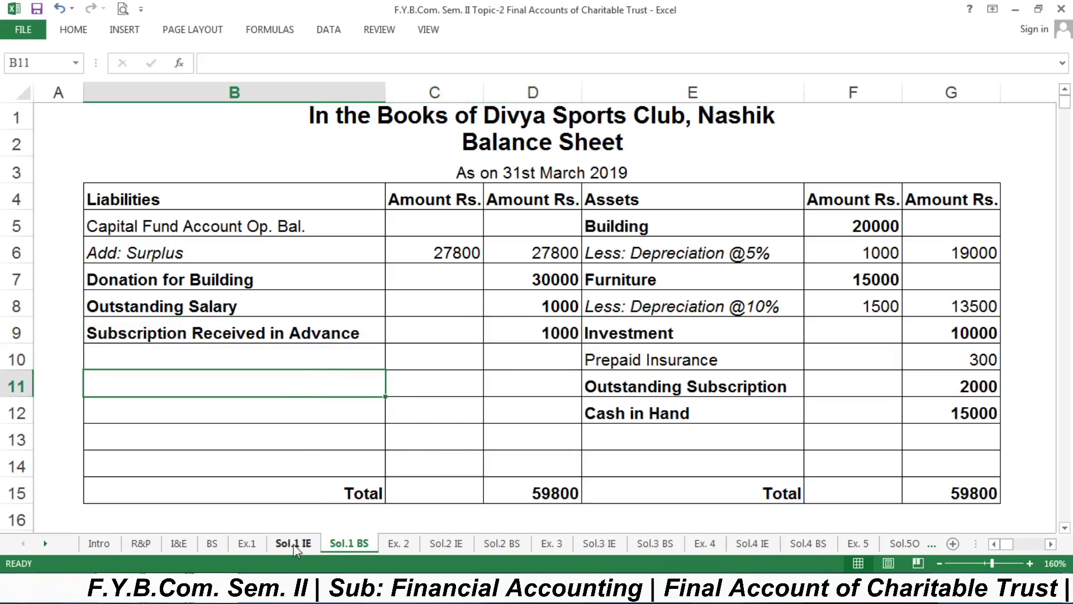
- Read adjustment 3 on the Ex.1 sheet and bold the "Less: Prepaid" label and its amount under insurance on Sol.1 IE
click(247, 544)
click(240, 468)
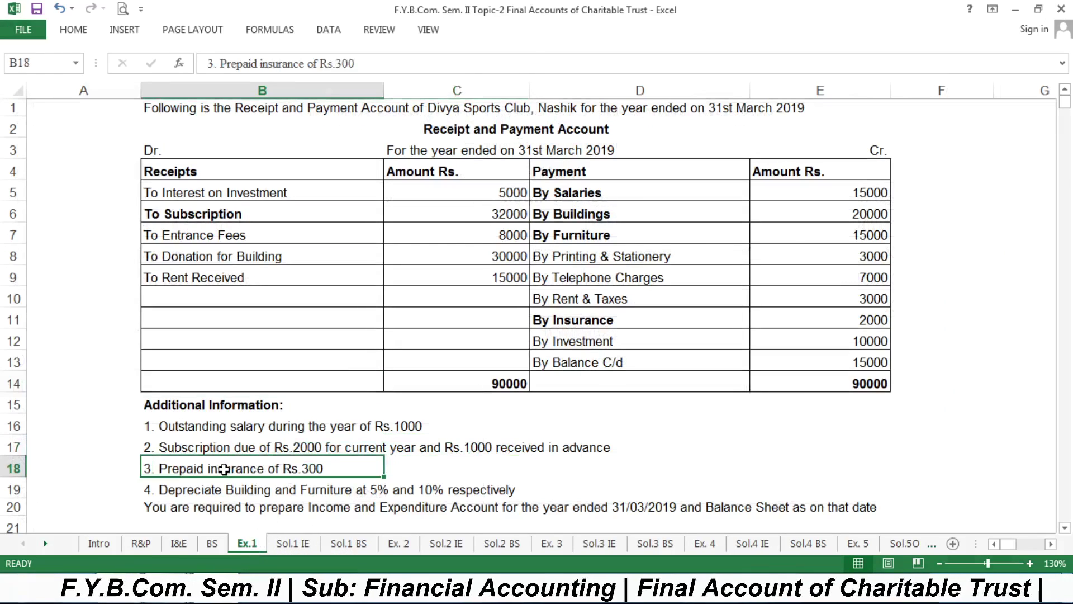
click(297, 545)
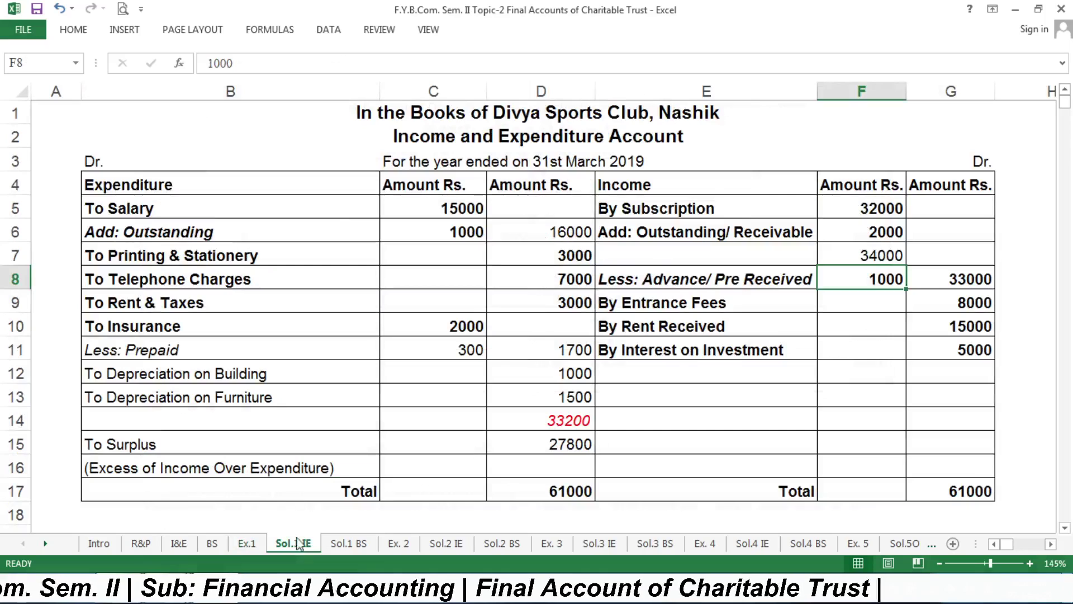
click(197, 342)
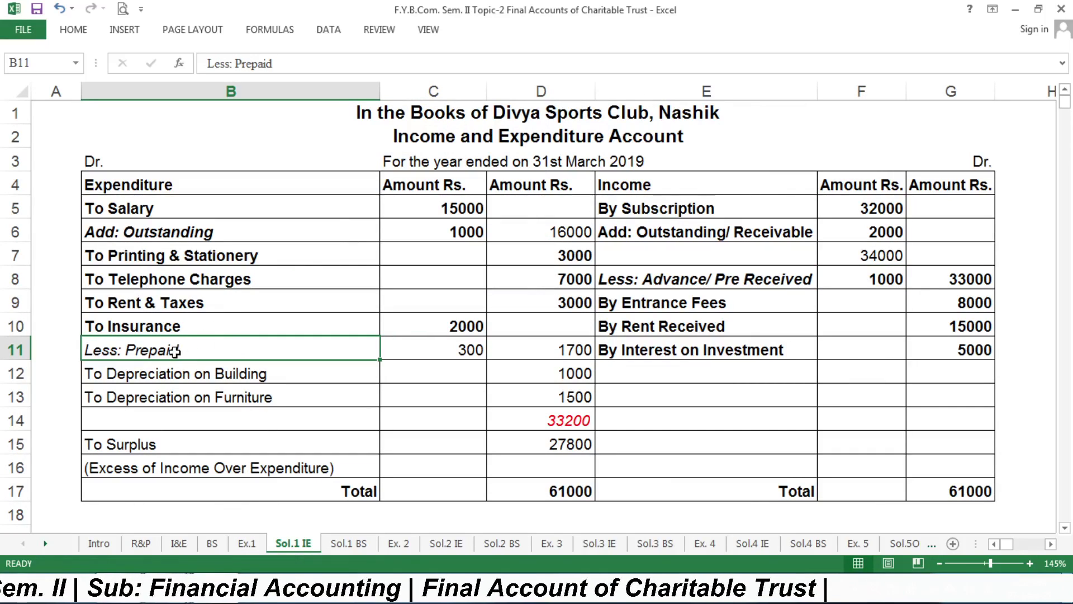
click(430, 330)
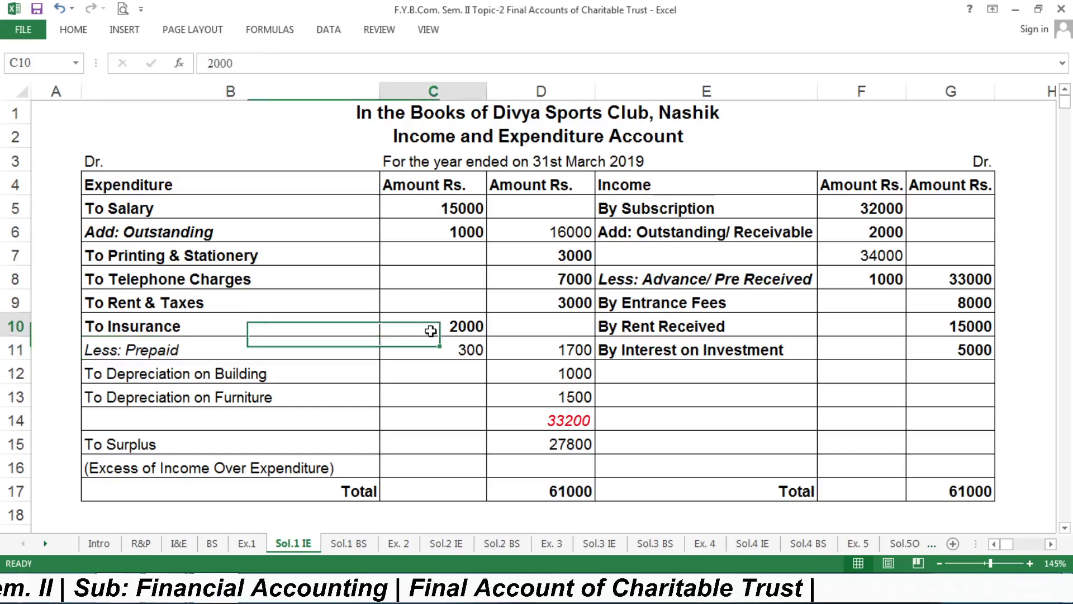
click(175, 347)
drag(220, 347, 408, 346)
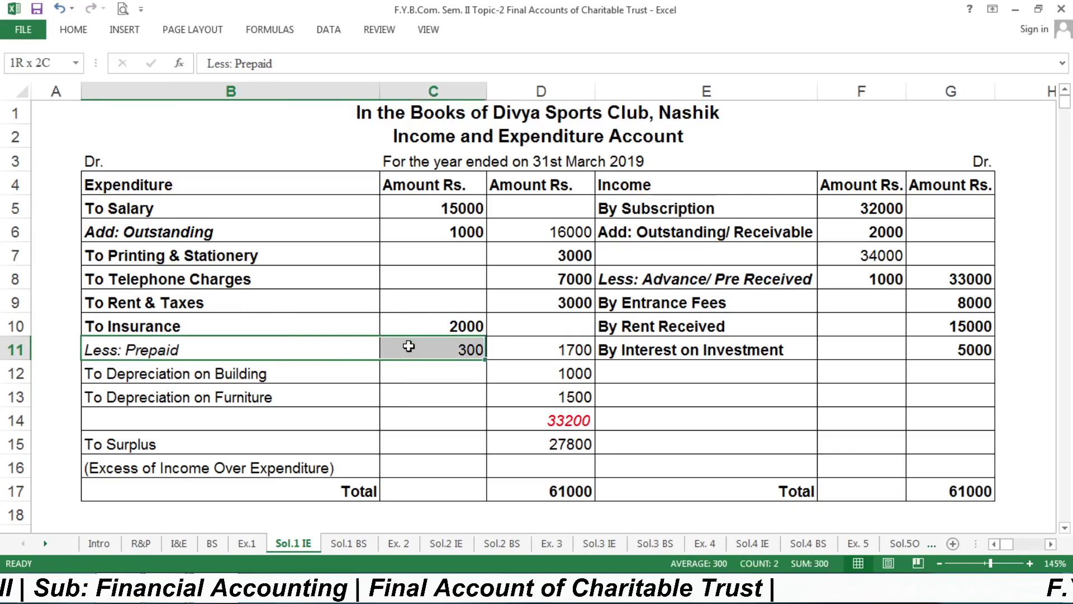
key(ctrl+b)
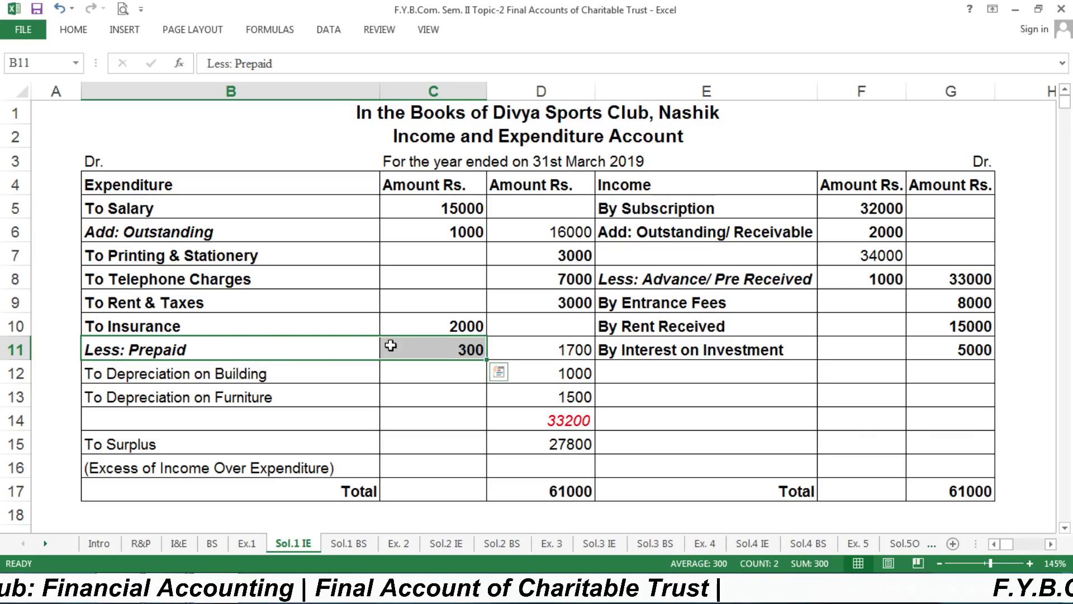
- Bold the net insurance amount and the net salary amount on the expenditure side of Sol.1 IE
click(552, 356)
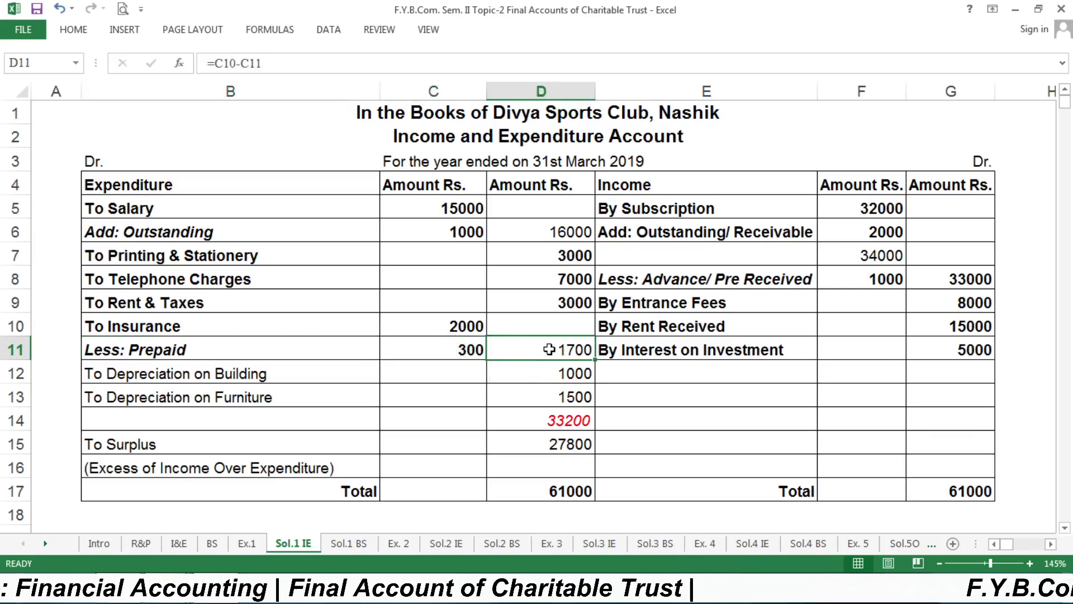
click(549, 233)
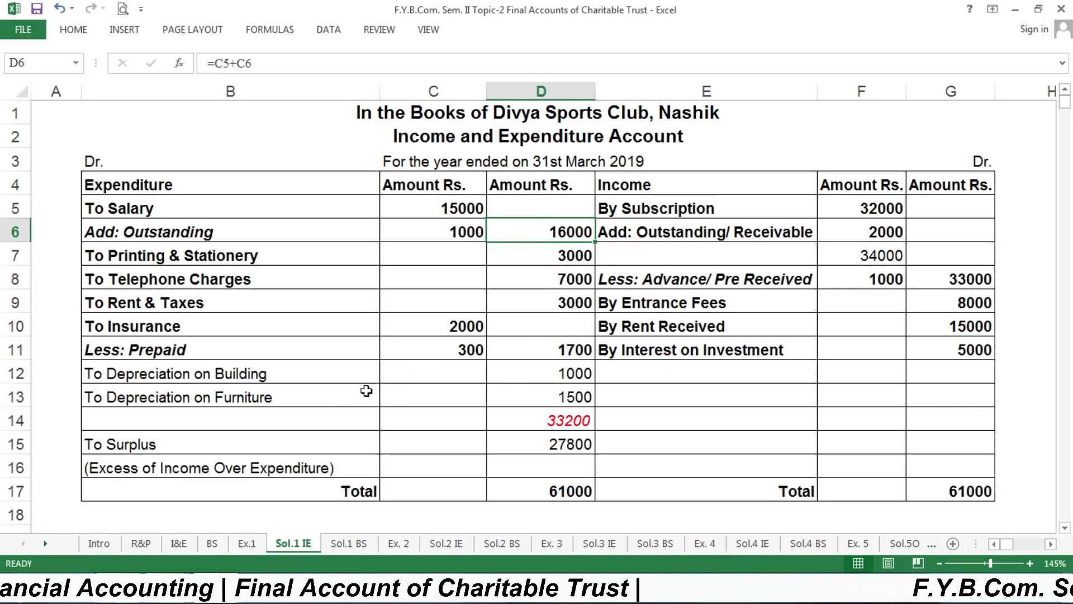
click(319, 350)
- Bold the Prepaid Insurance row, including its amount, on the assets side of the Sol.1 BS balance sheet
click(356, 542)
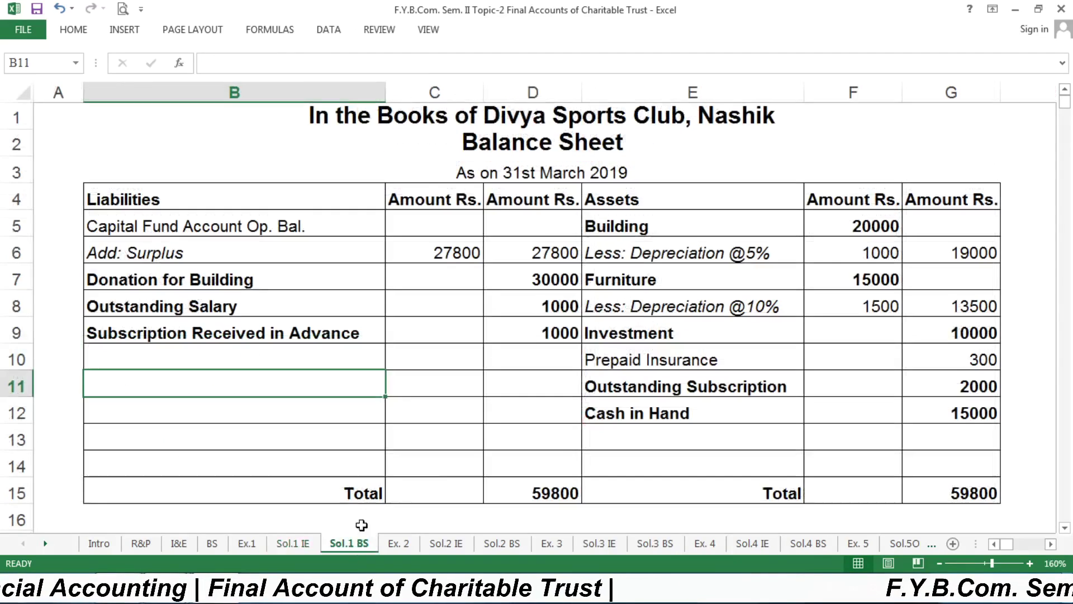
drag(620, 358, 1000, 363)
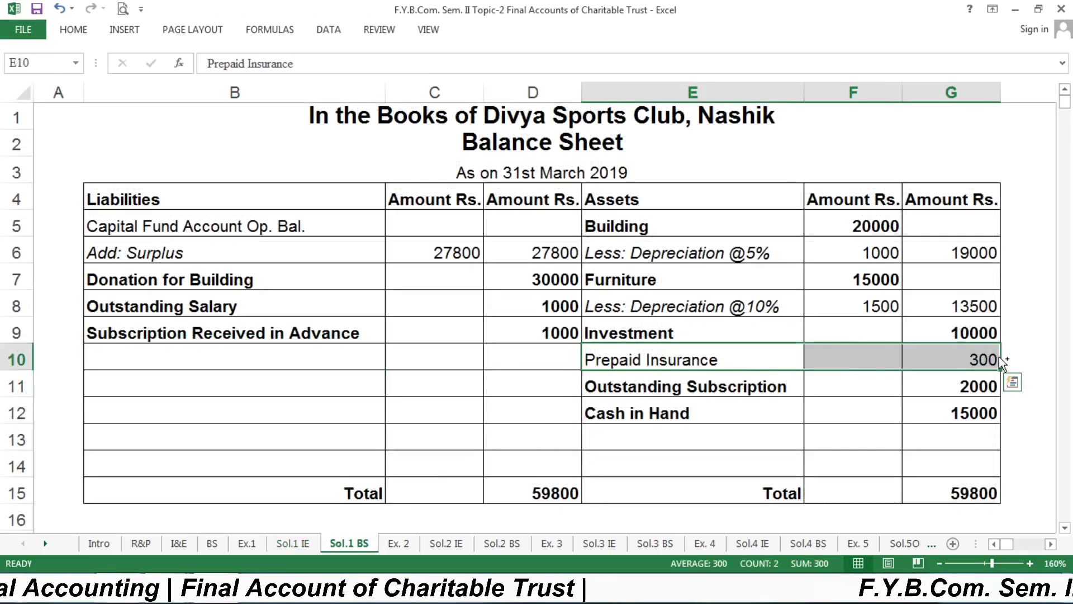
click(293, 544)
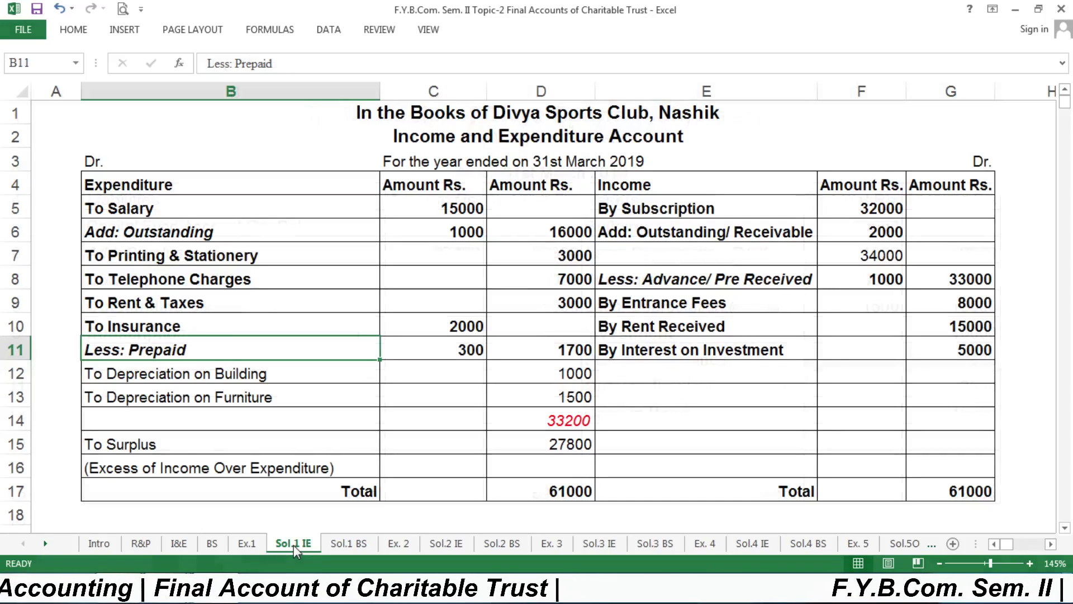
- Read adjustment 4 on the Ex.1 sheet and bold "Less: Depreciation @5%" with its amount under Building on Sol.1 BS
click(240, 543)
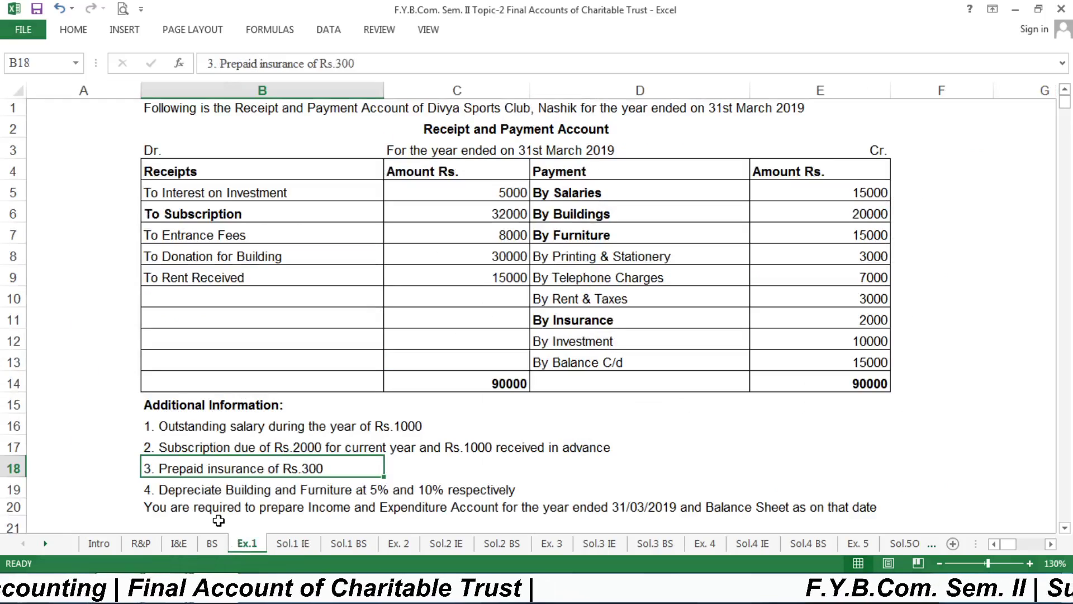
click(237, 490)
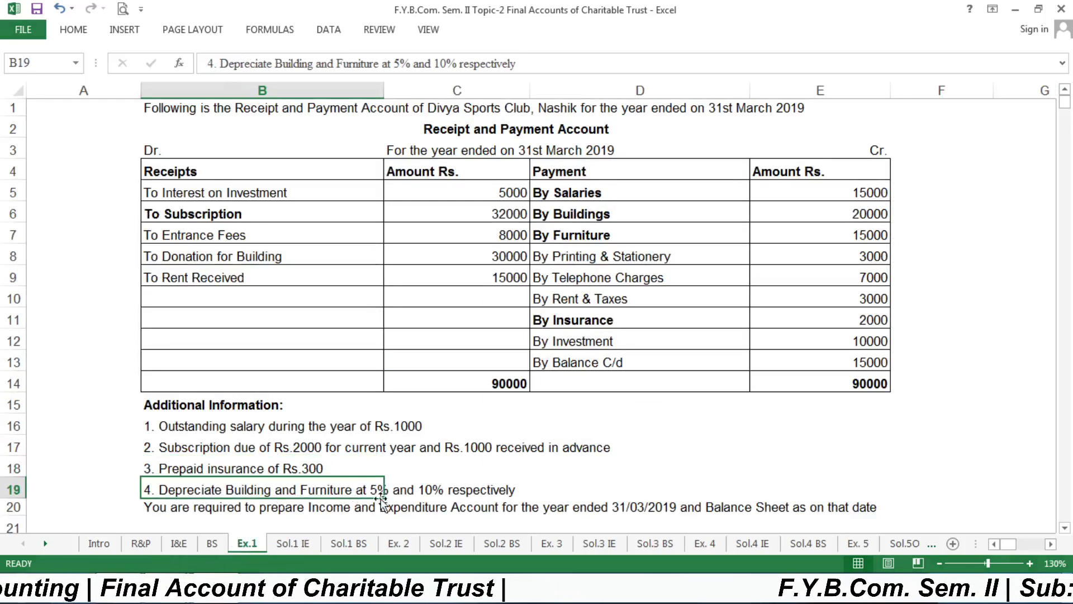
click(554, 490)
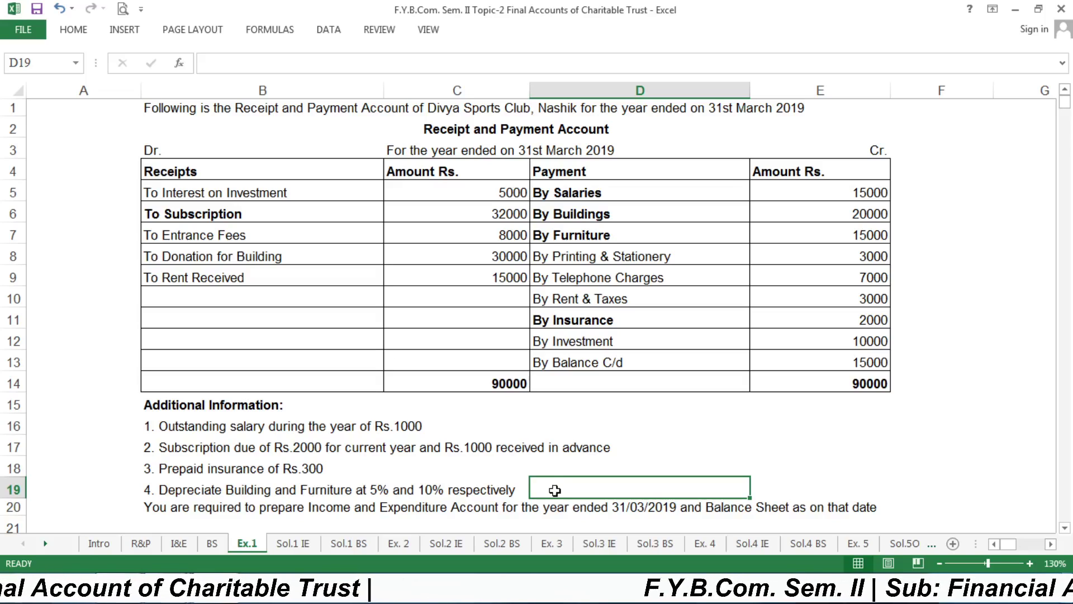
click(349, 543)
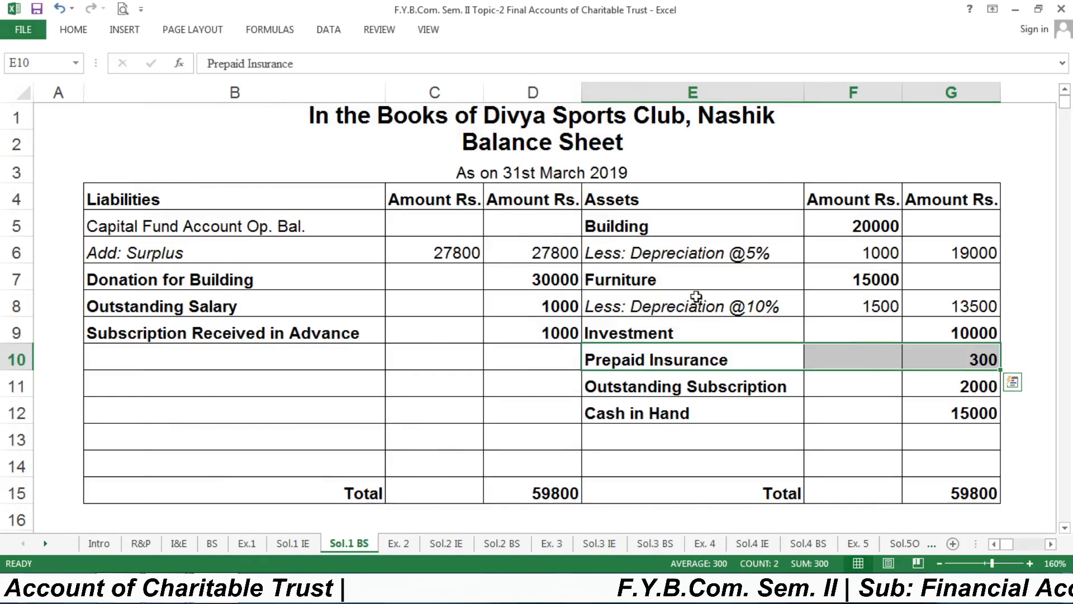
click(692, 238)
click(848, 214)
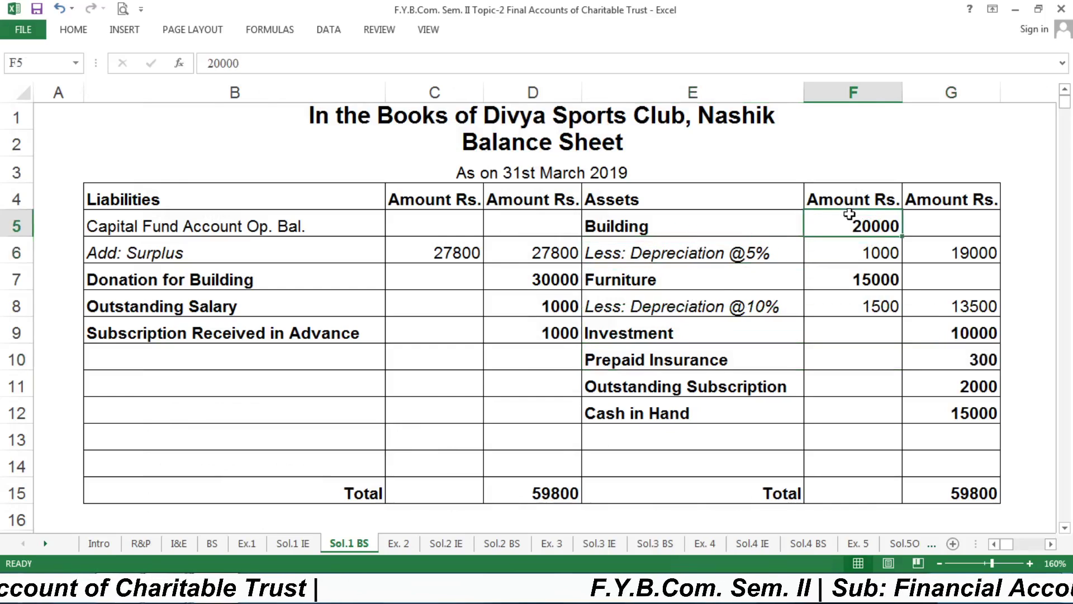
drag(639, 263, 828, 259)
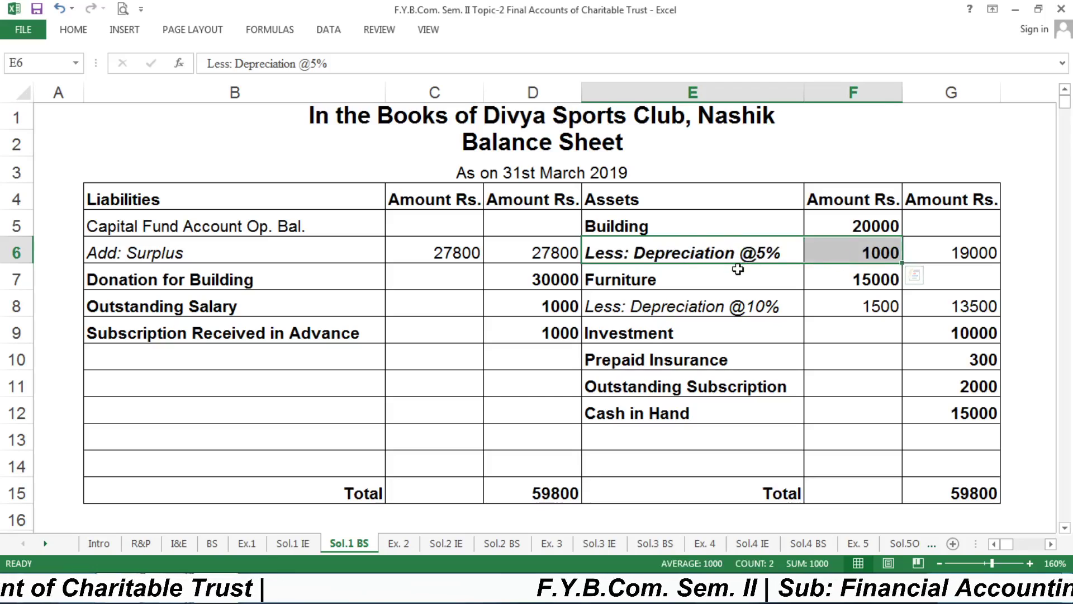
- Check the building cost against its depreciation and bold the net building value on the balance sheet
click(750, 283)
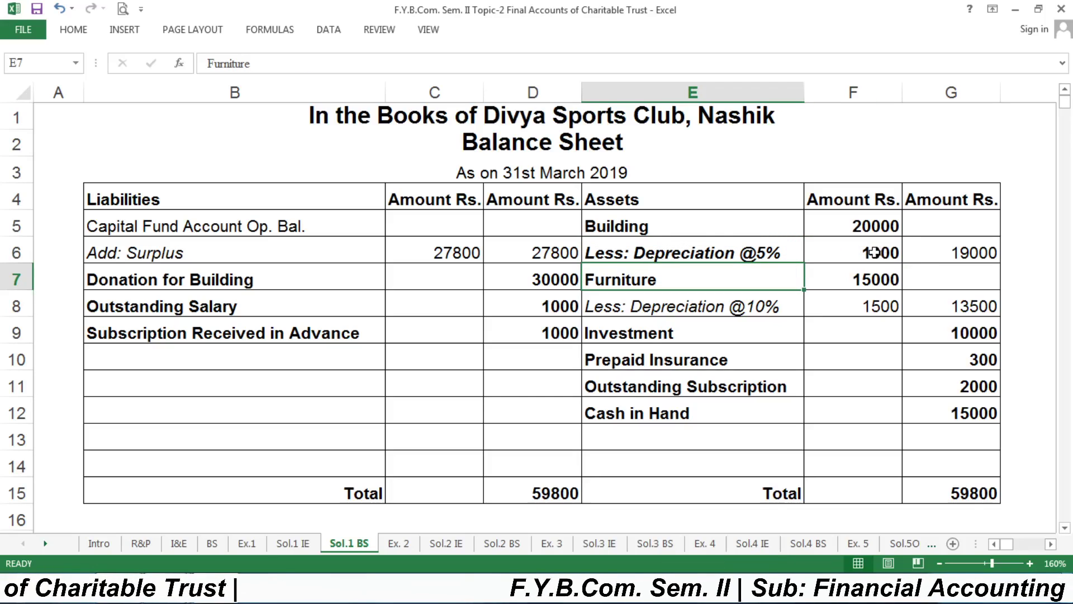
click(872, 228)
click(871, 248)
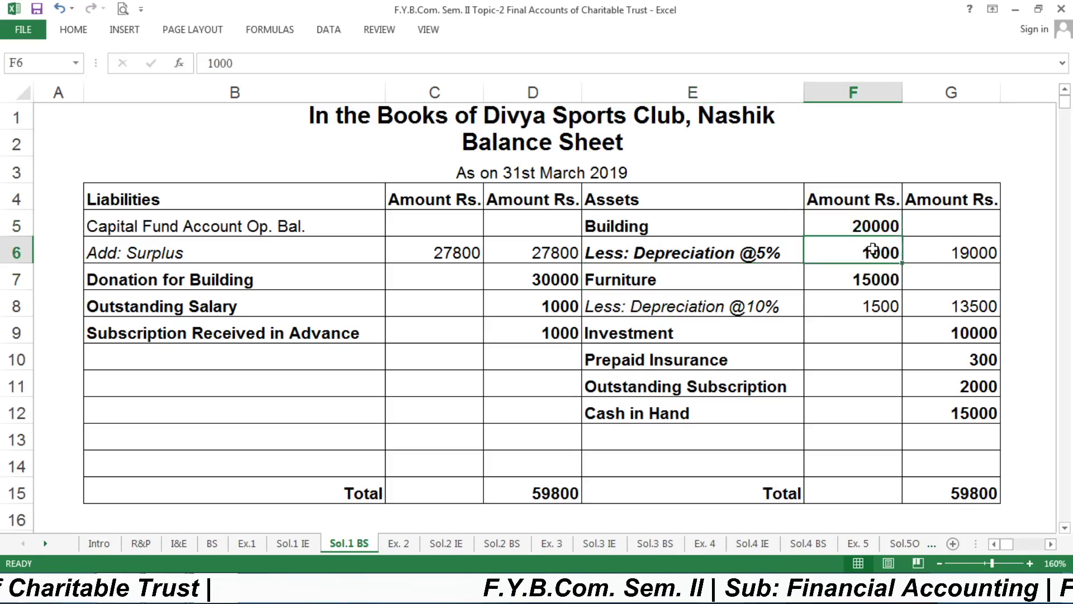
click(966, 246)
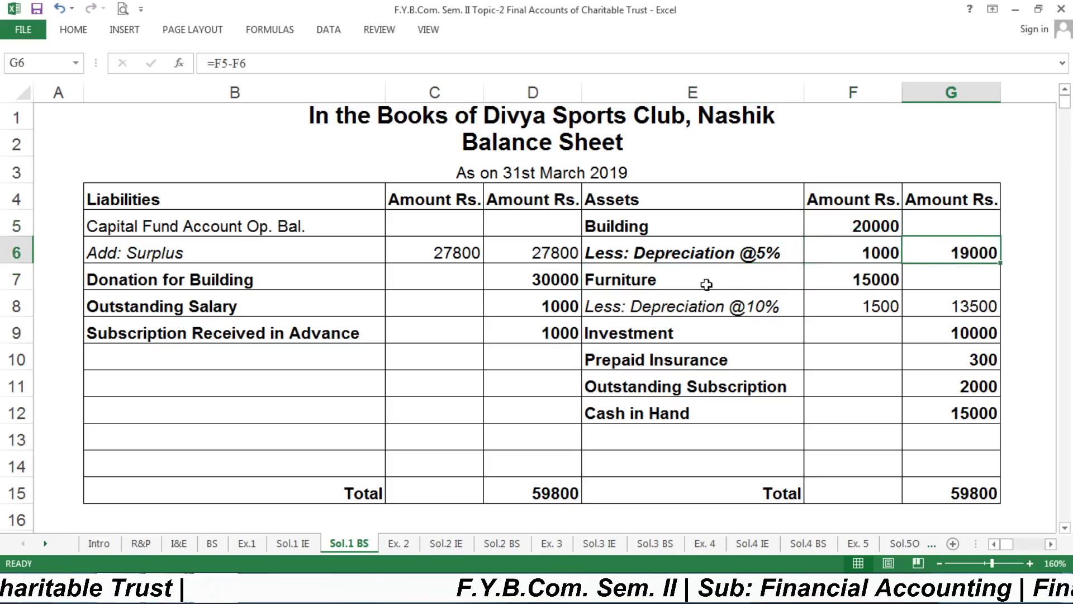
- Bold the "To Depreciation on Building" row, including its amount, on the expenditure side of Sol.1 IE
click(293, 543)
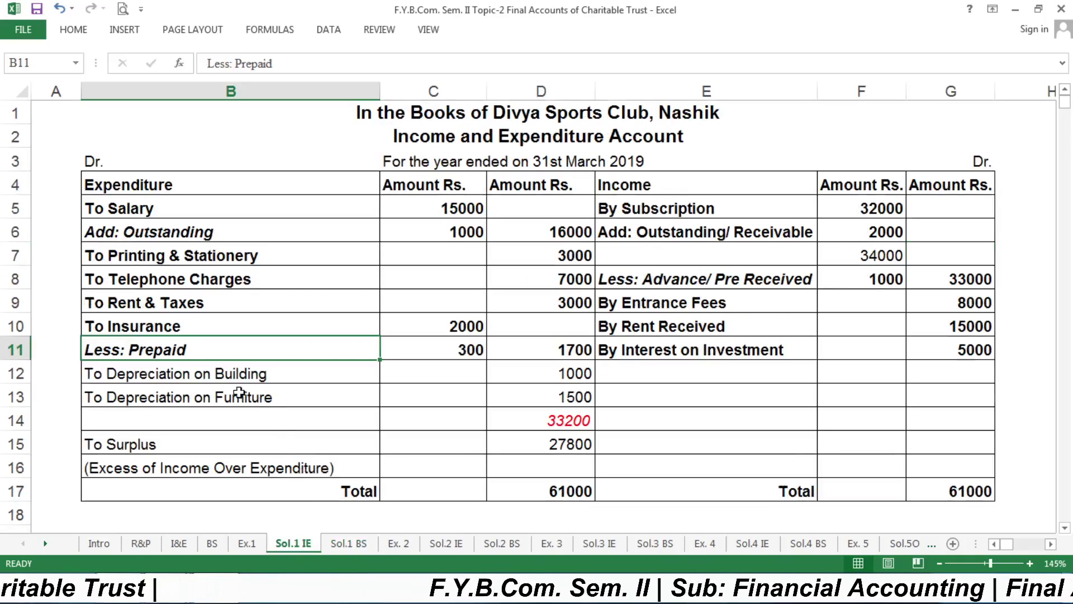
click(213, 376)
drag(276, 375, 510, 377)
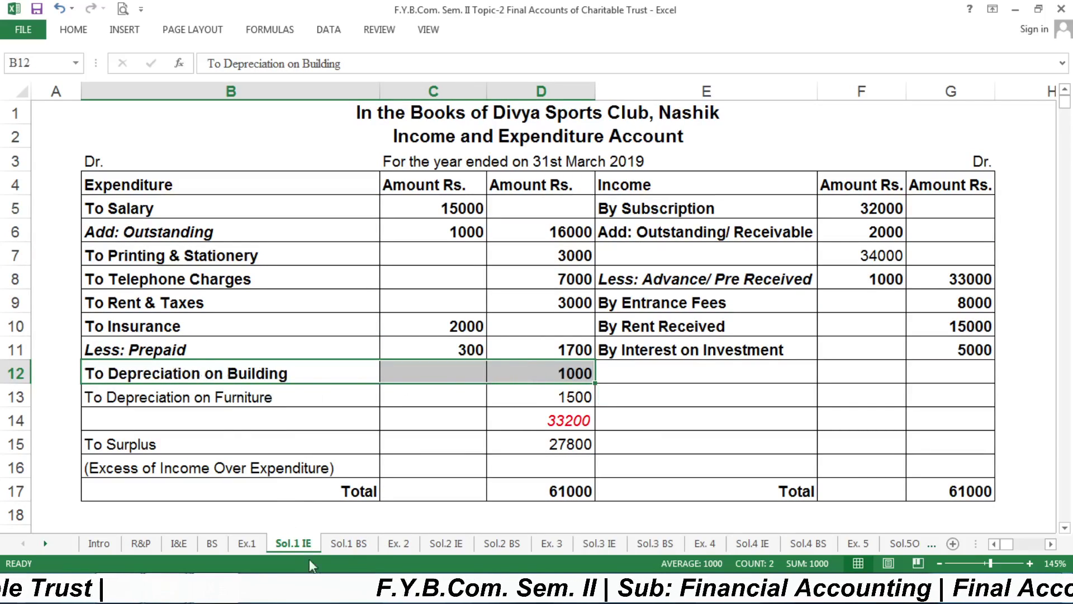
click(345, 548)
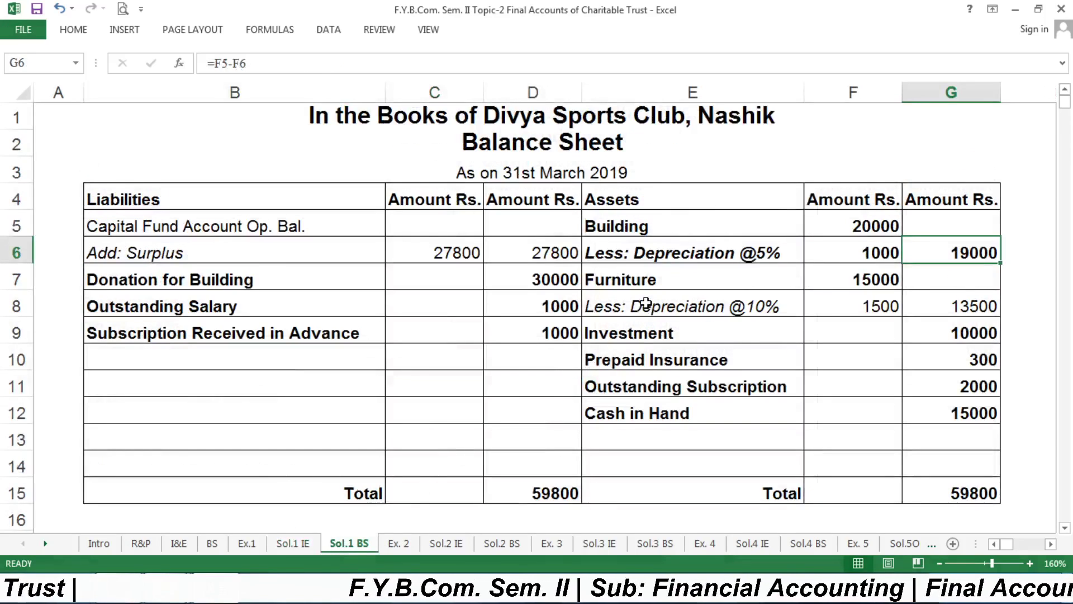
drag(646, 304, 850, 308)
key(ctrl+b)
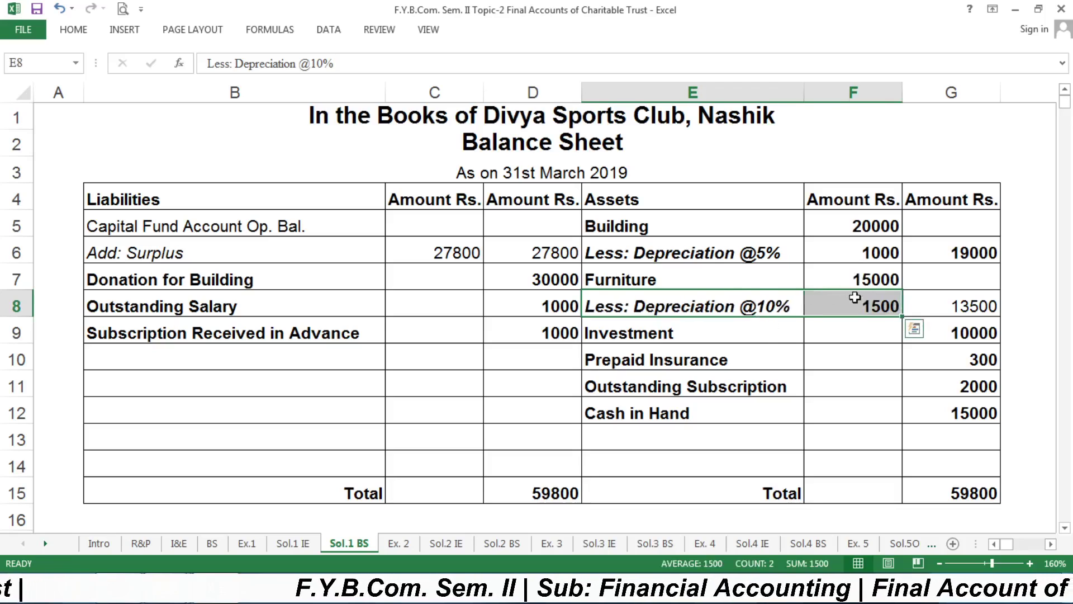
click(872, 308)
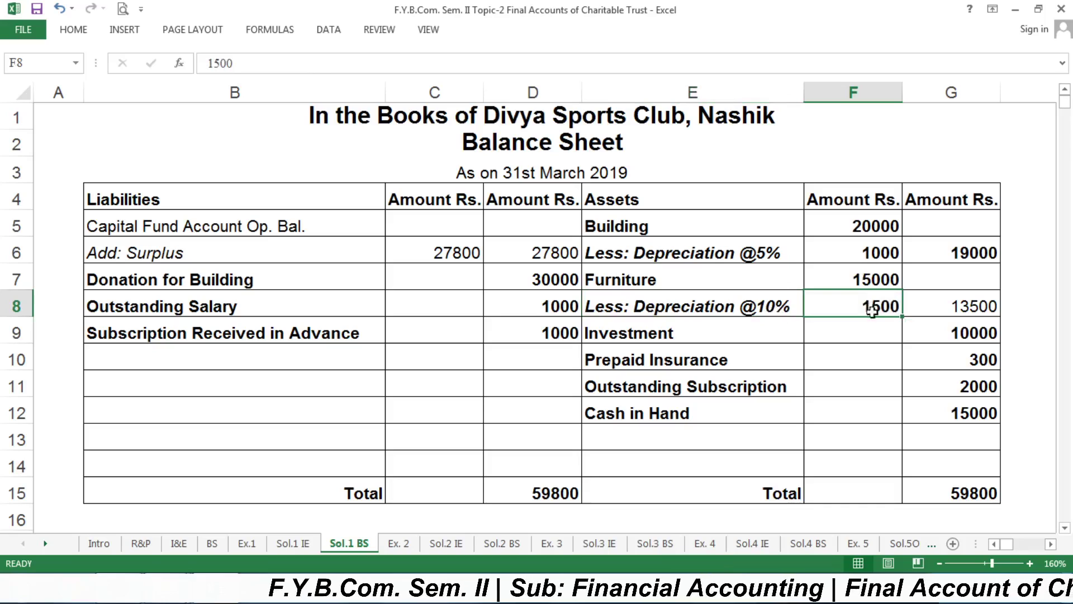
click(918, 303)
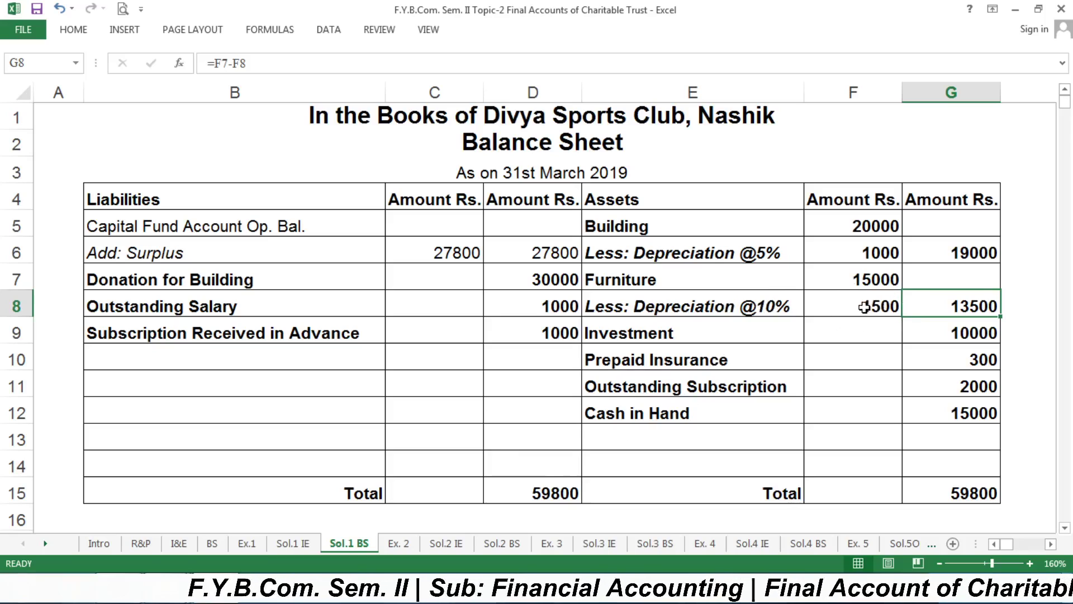
- Bold the "To Depreciation on Furniture" row, including its amount, on the expenditure side of Sol.1 IE
click(297, 550)
click(467, 144)
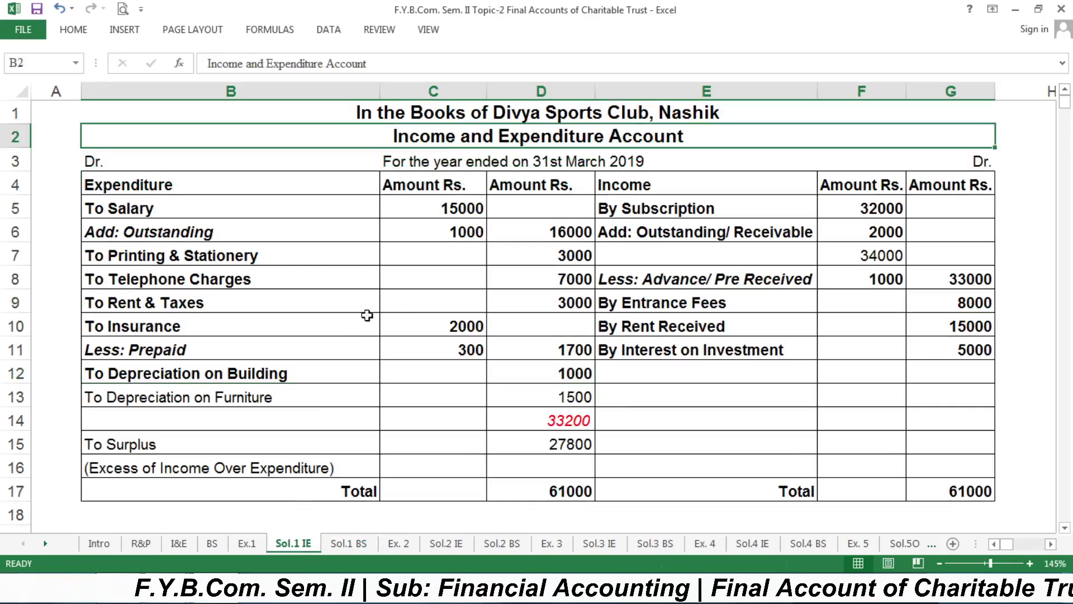
click(282, 373)
click(263, 398)
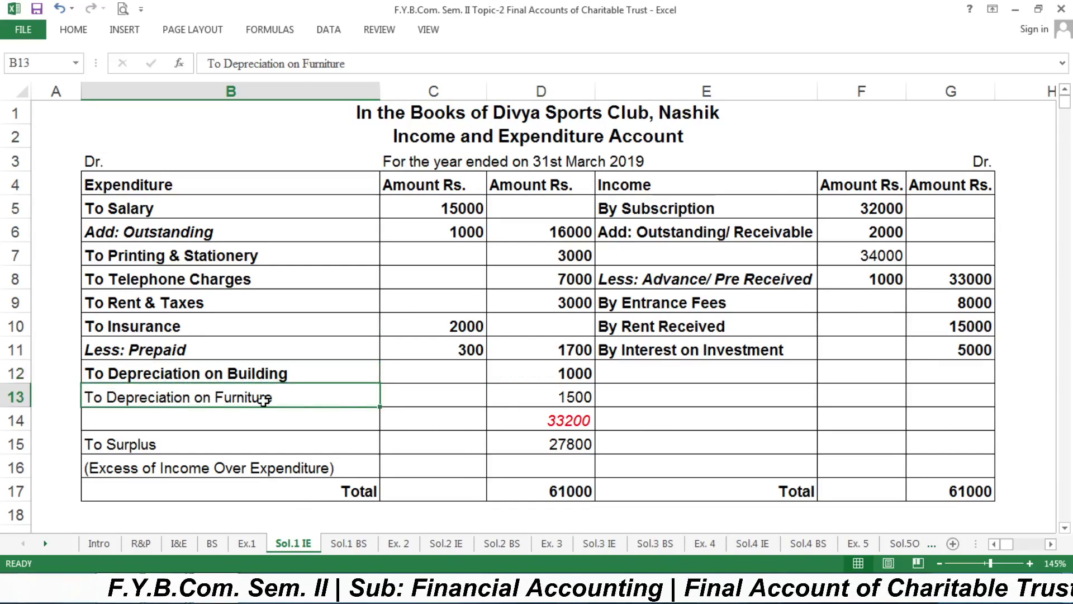
drag(263, 398, 547, 399)
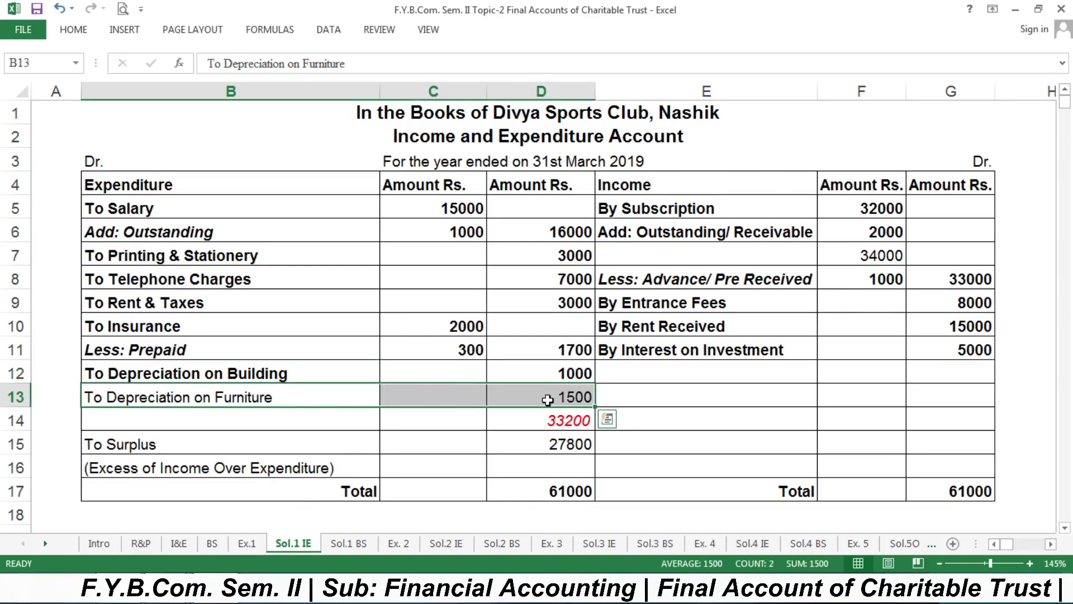
key(ctrl+b)
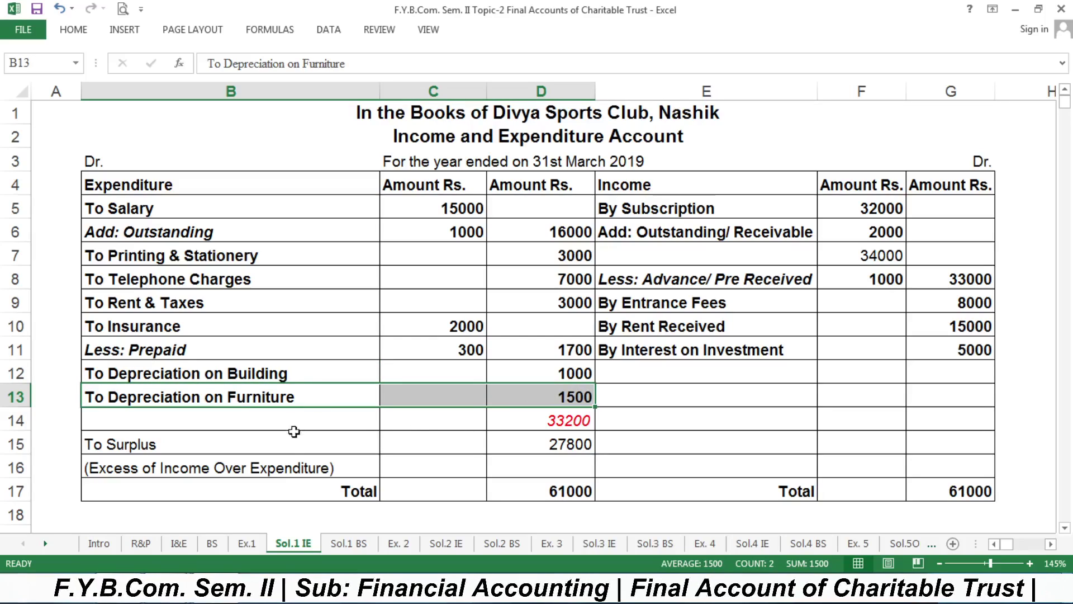
- Recheck the adjustments on the Ex.1 sheet and sum the income amounts from subscription through interest on investment on Sol.1 IE
click(247, 542)
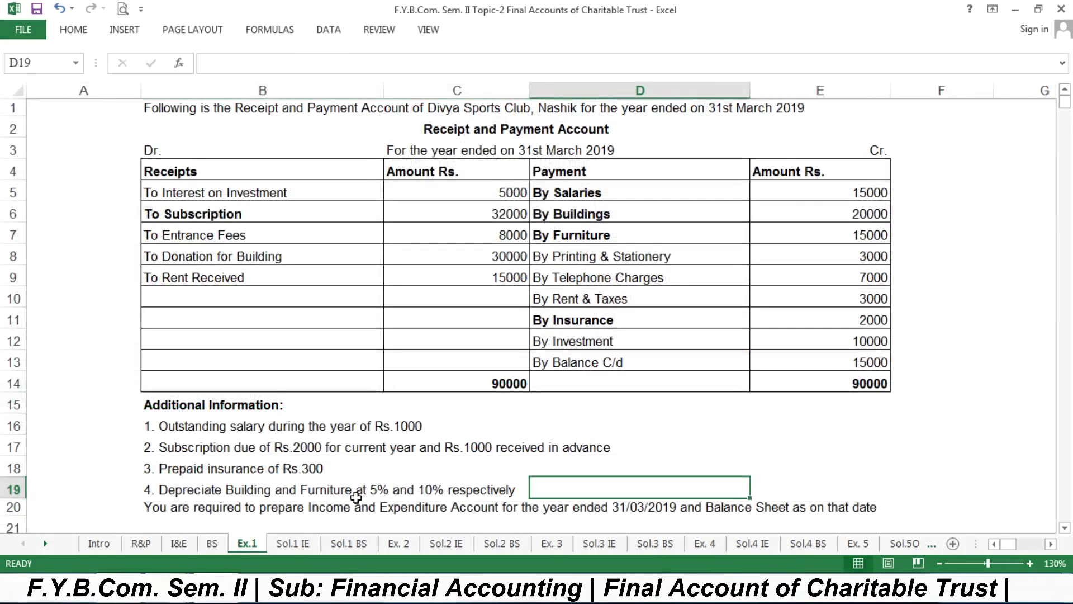
click(294, 544)
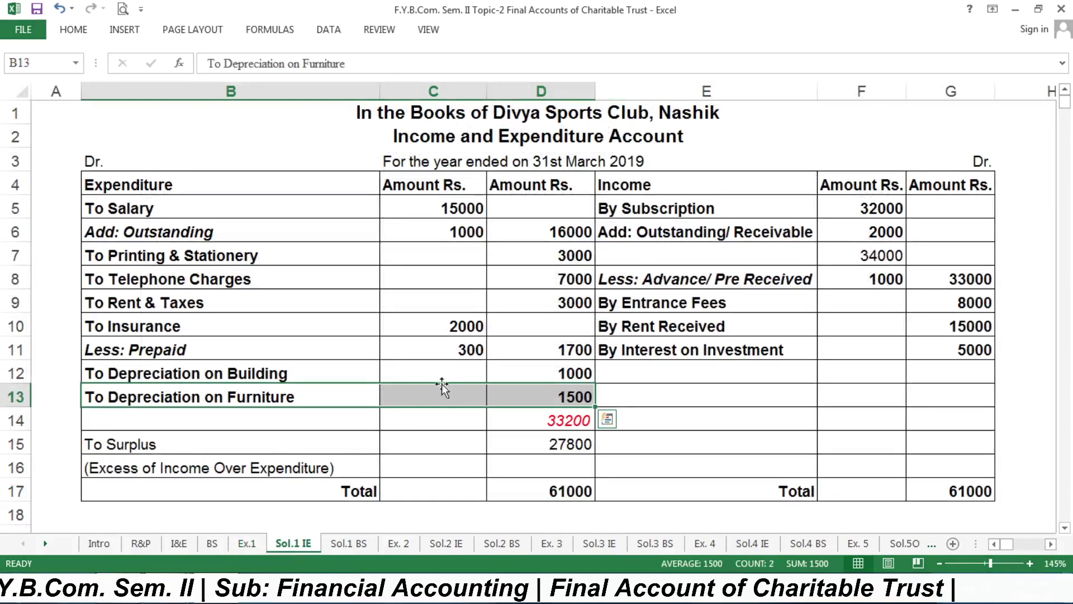
click(441, 418)
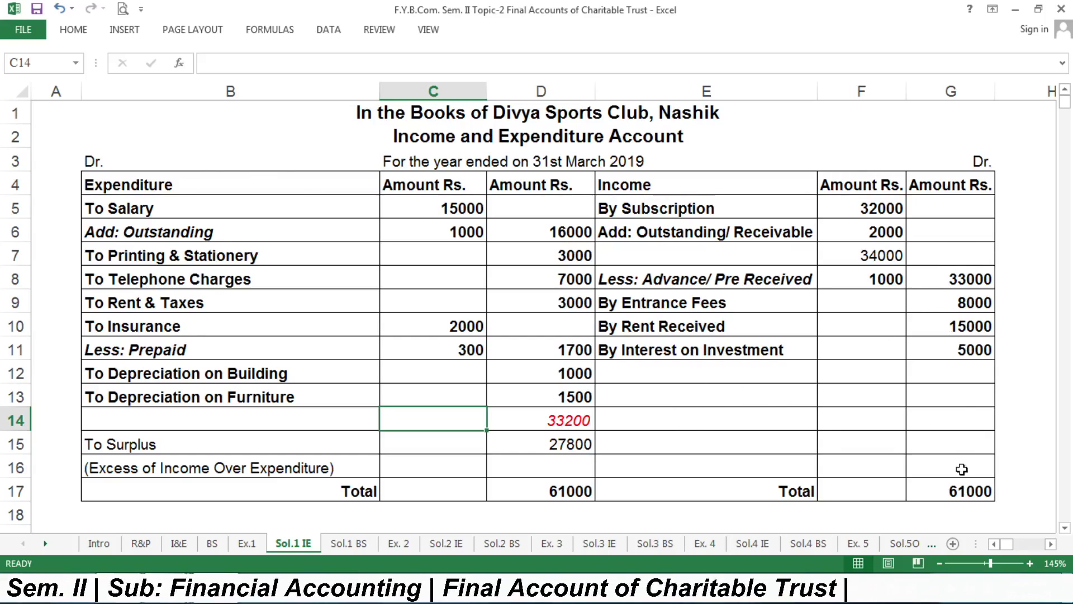
click(960, 279)
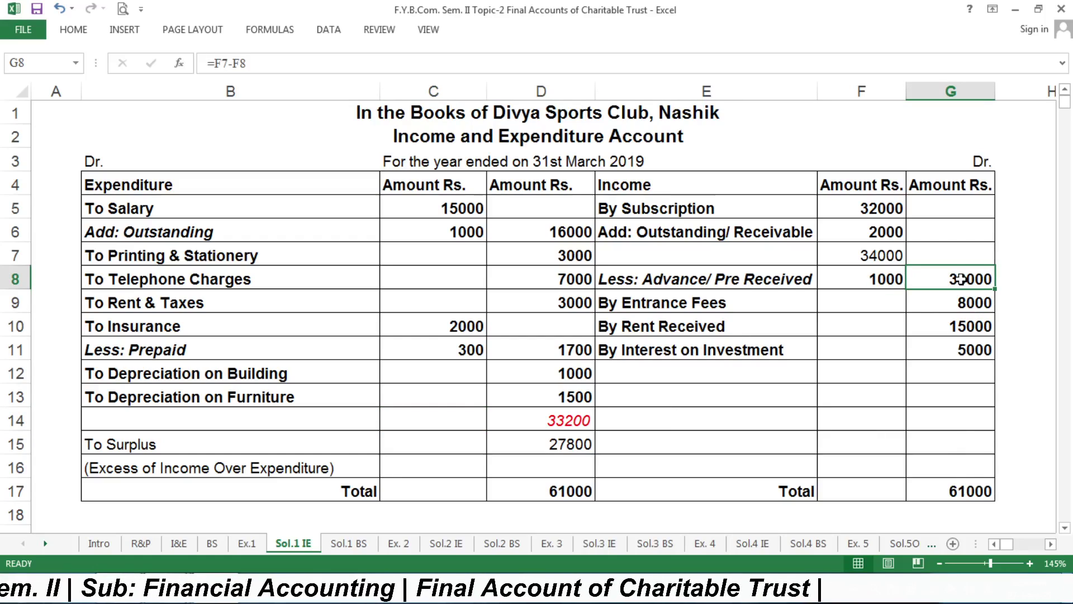
drag(960, 279, 954, 350)
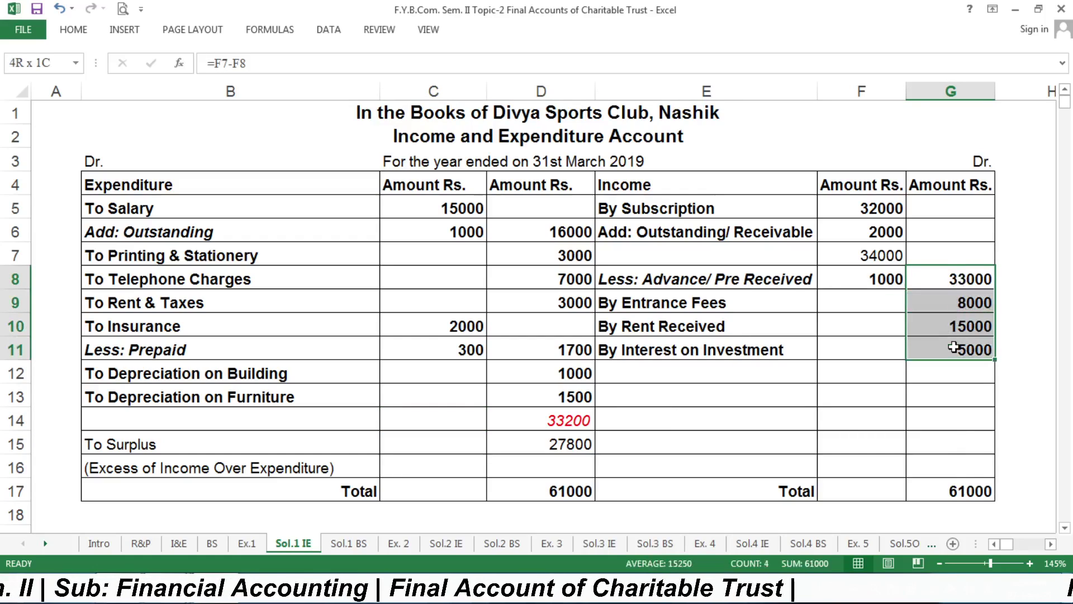
- Italicize the grand total amounts on both the income and expenditure sides of Sol.1 IE
click(950, 493)
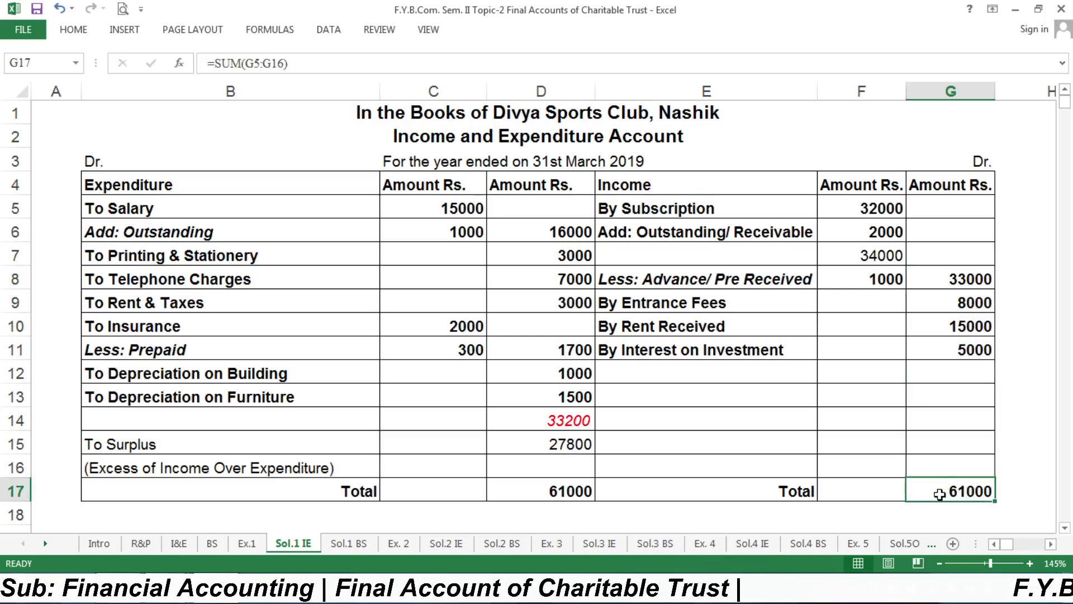
key(ctrl+i)
key(Left)
key(Left)
key(Left)
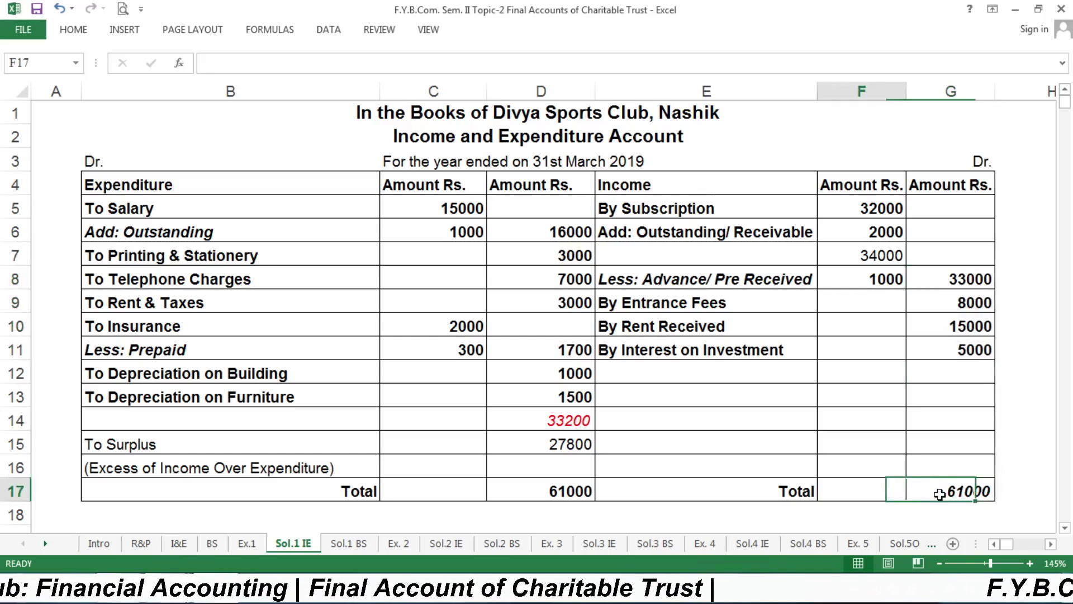
key(ctrl+i)
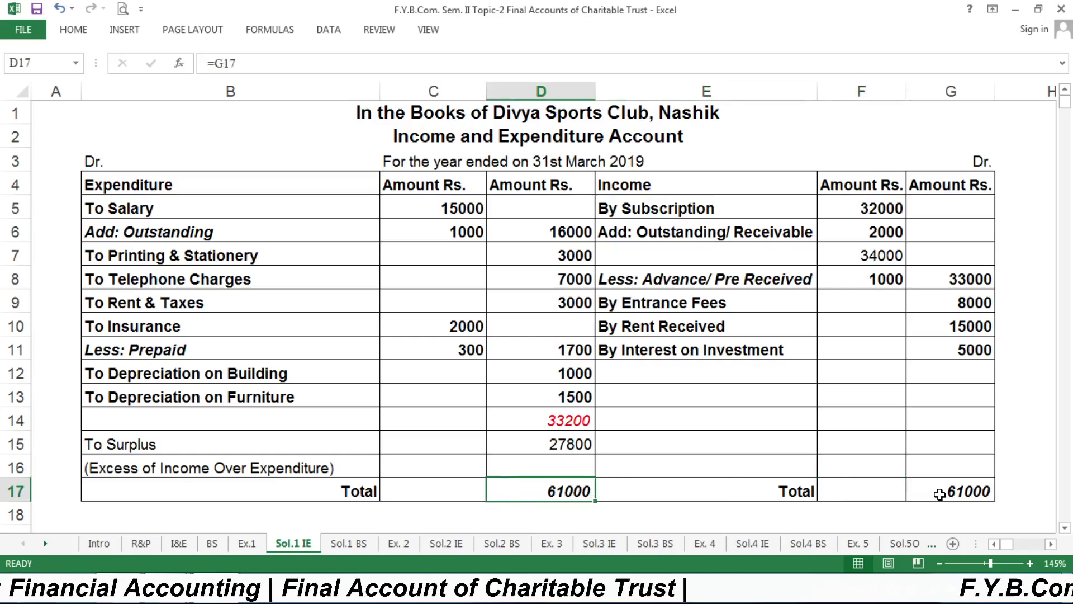
key(Left)
key(Up)
key(Up)
key(Up)
key(Right)
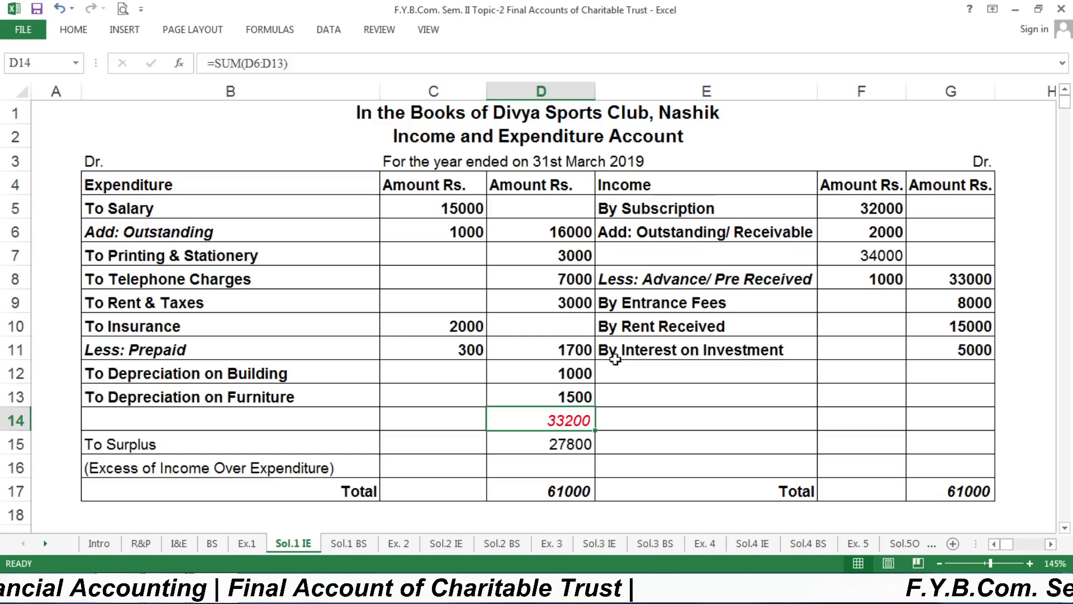
key(ctrl+i)
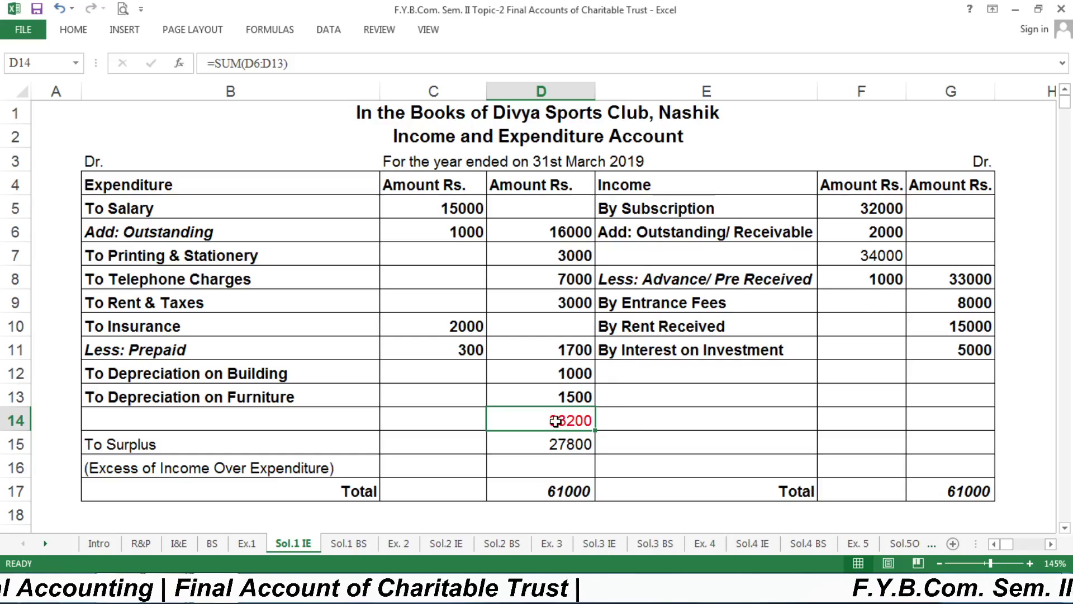
key(ctrl+i)
- Sum the expenditure amounts from salary through depreciation on furniture on Sol.1 IE, and inspect the expenditure total and surplus formulas
click(562, 231)
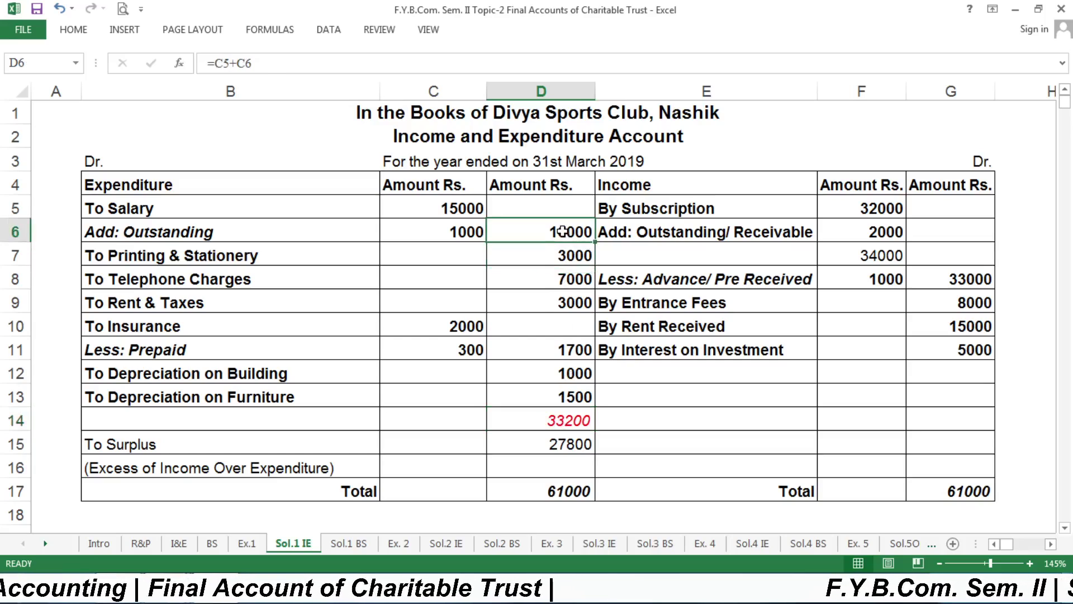
drag(562, 244, 553, 391)
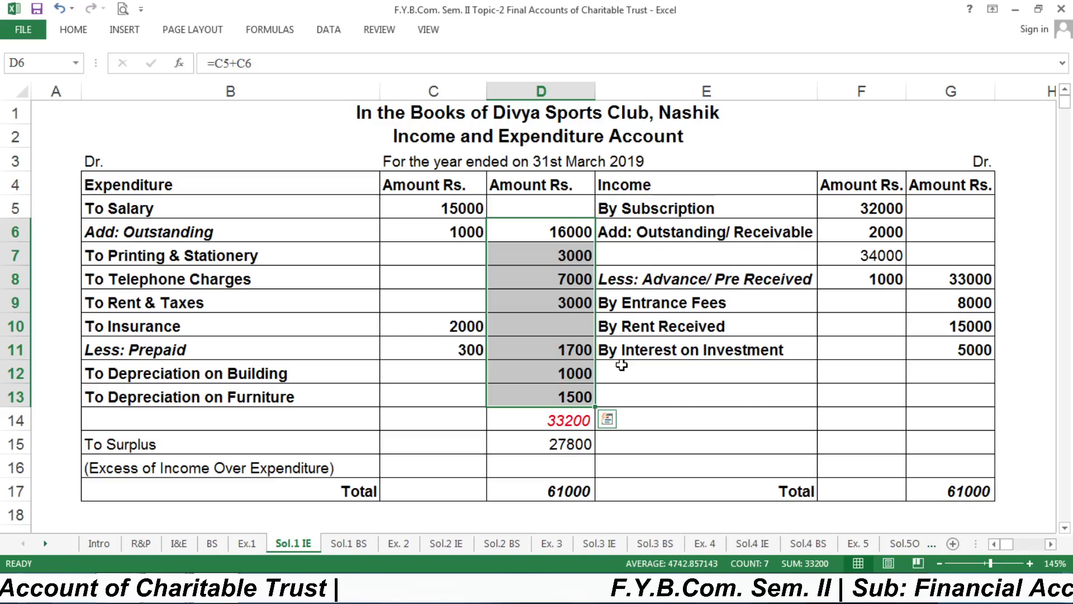
click(300, 462)
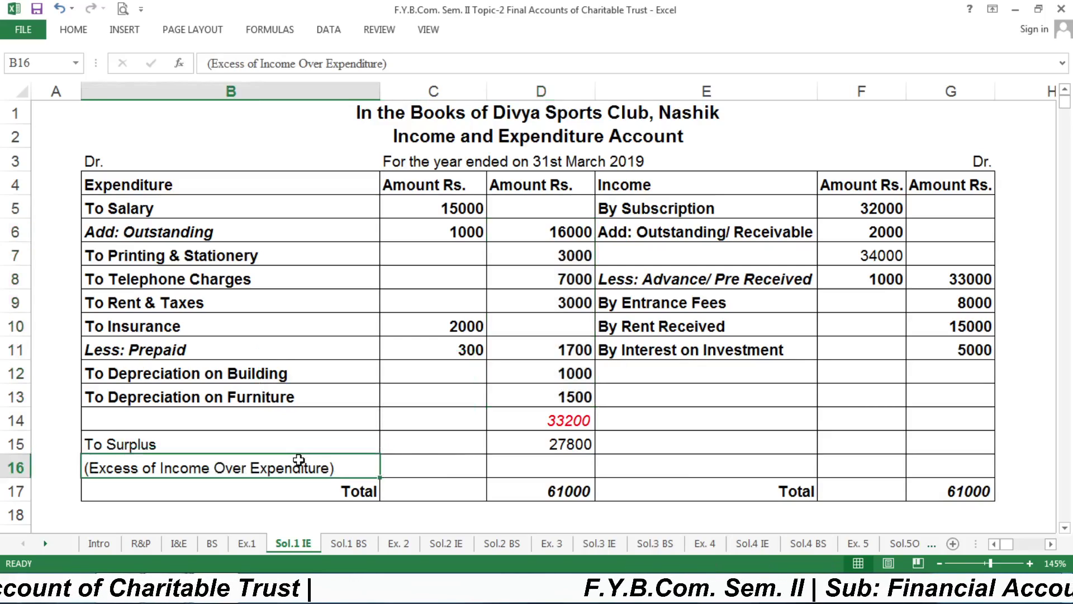
click(146, 441)
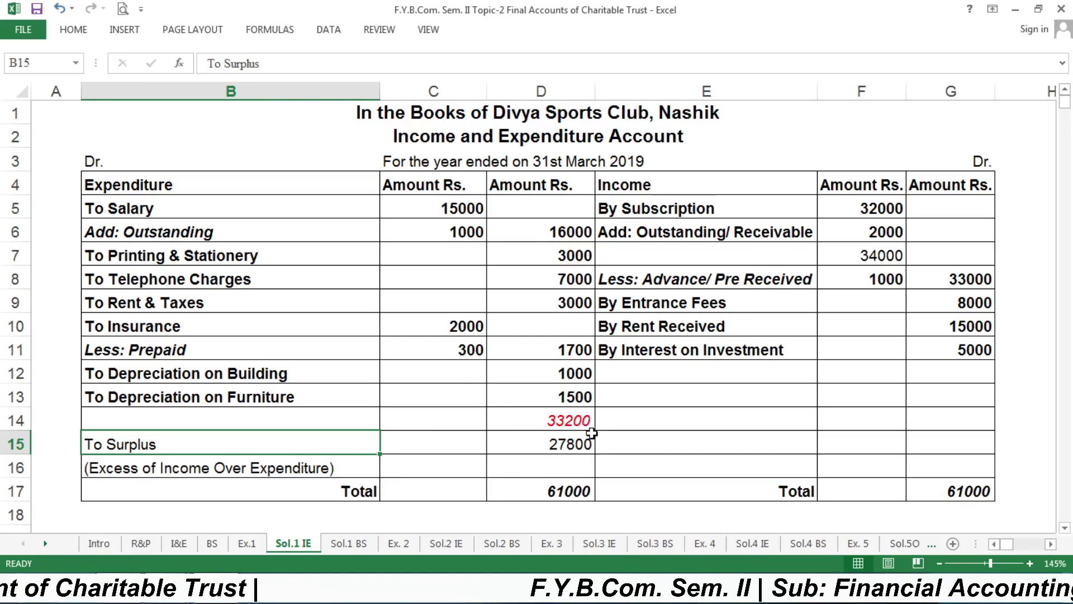
click(578, 490)
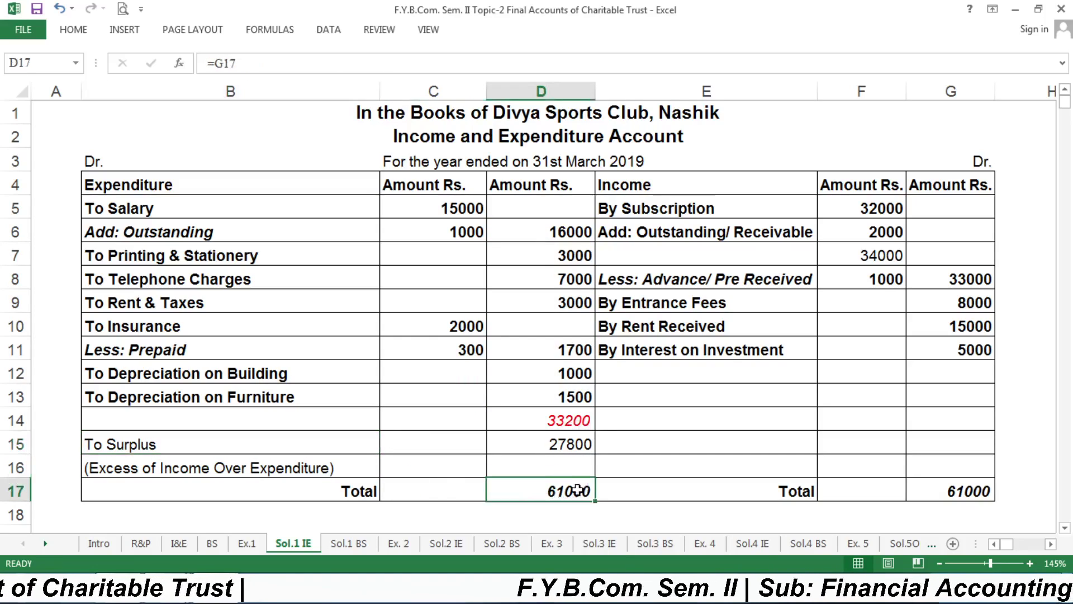
click(554, 446)
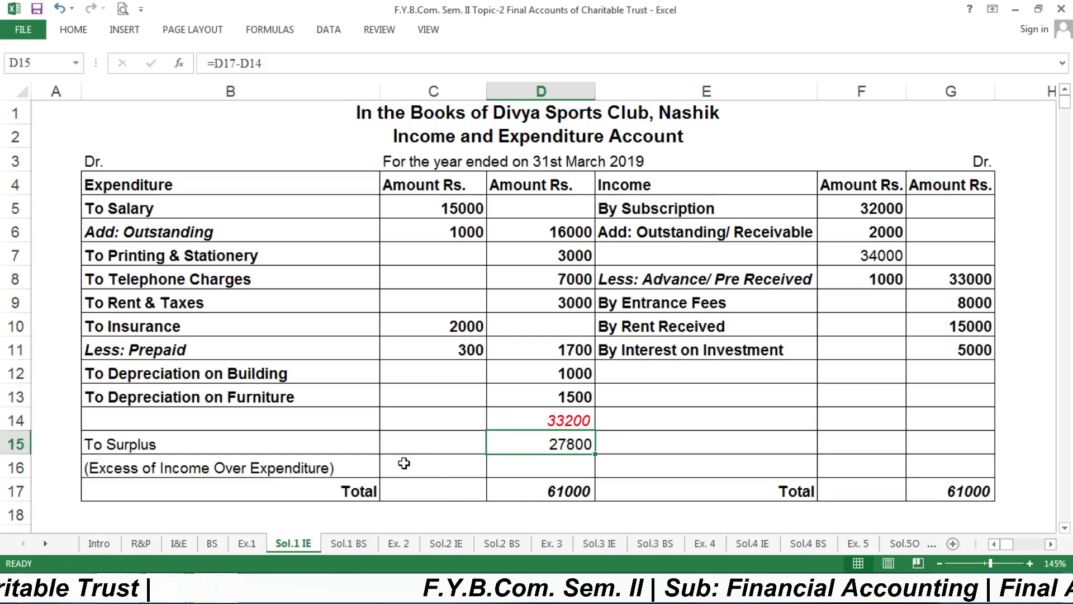
- Review the "To Surplus" row with its amount and the "(Excess of Income Over Expenditure)" line beneath it
drag(176, 444, 531, 439)
click(162, 465)
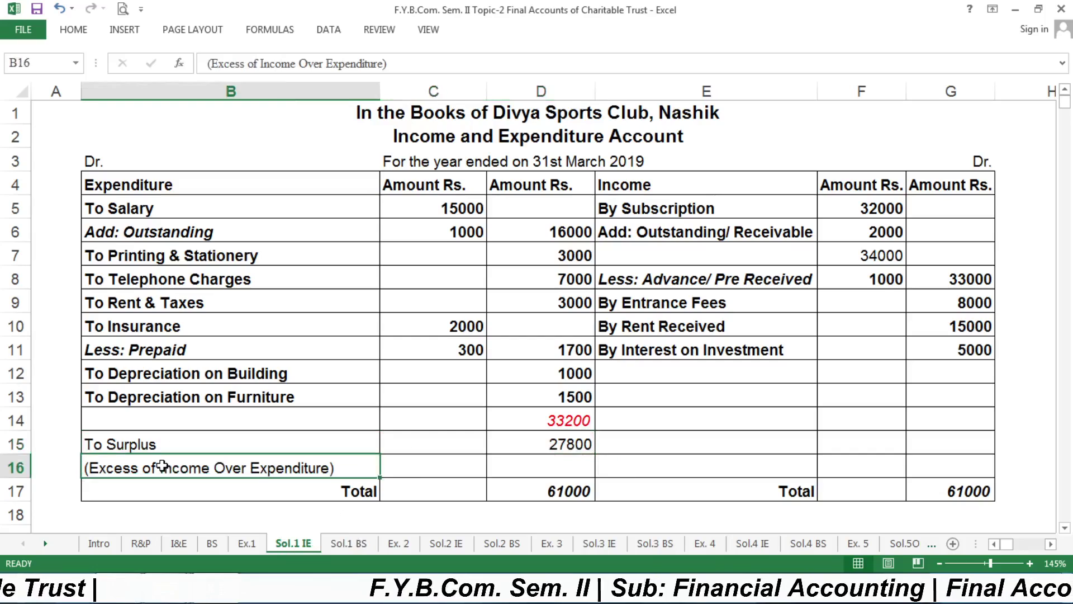
drag(162, 466, 522, 460)
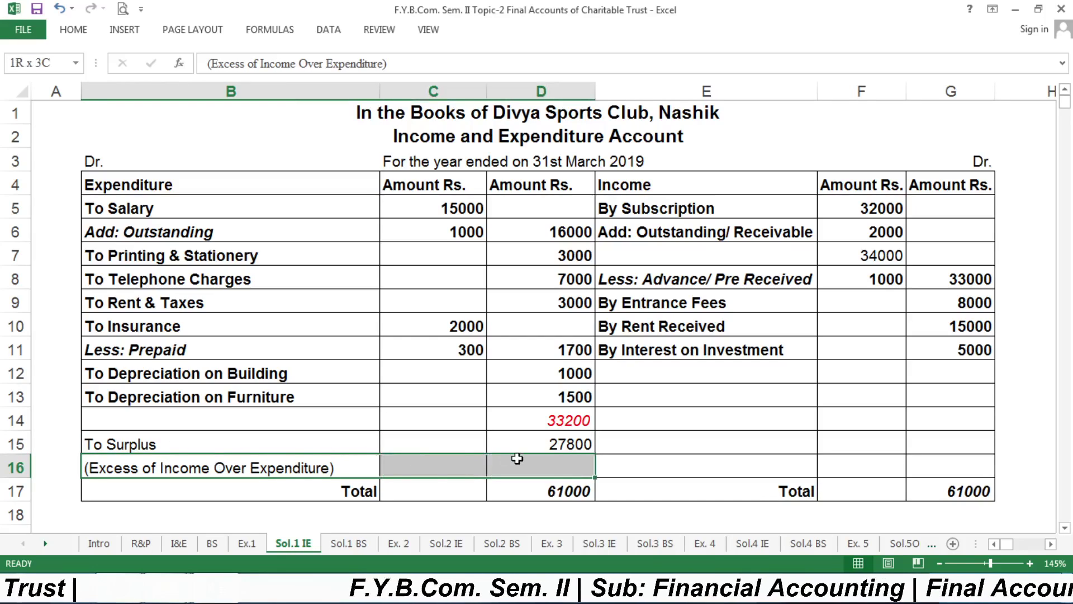
click(386, 469)
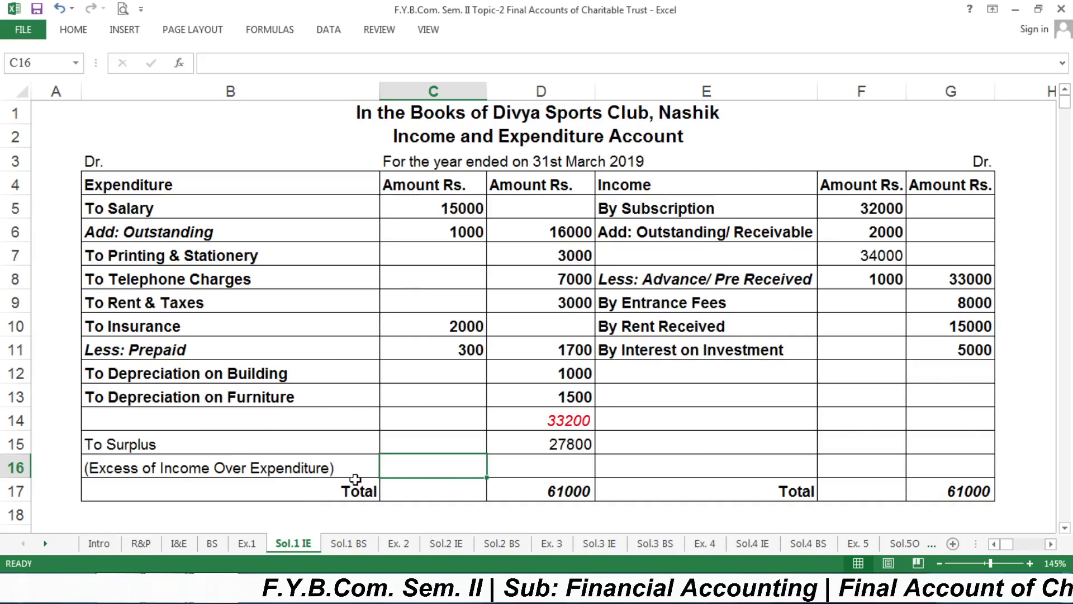
click(307, 469)
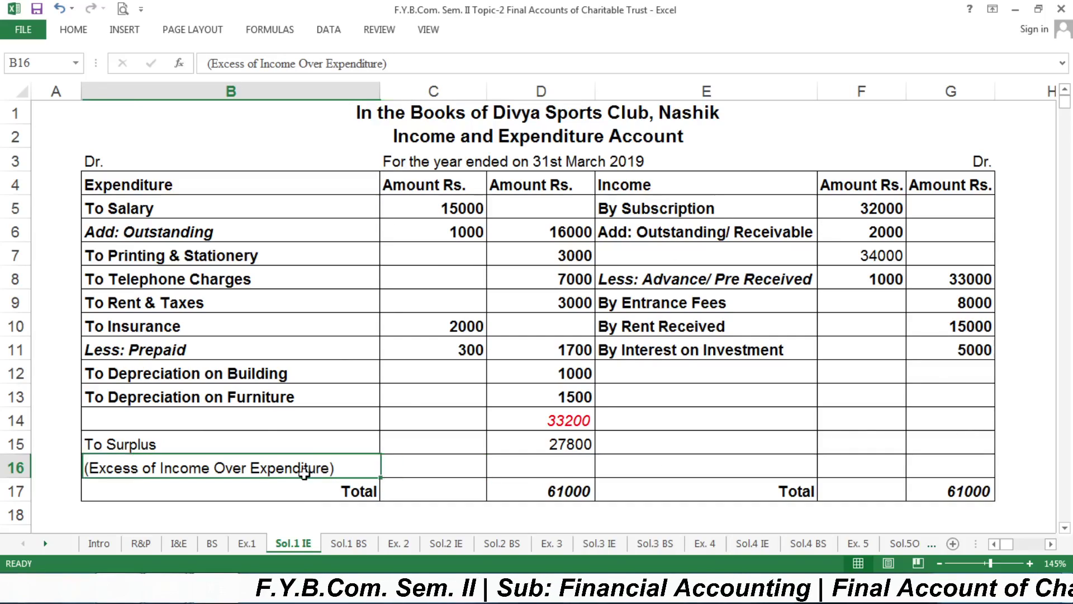
click(223, 444)
click(542, 437)
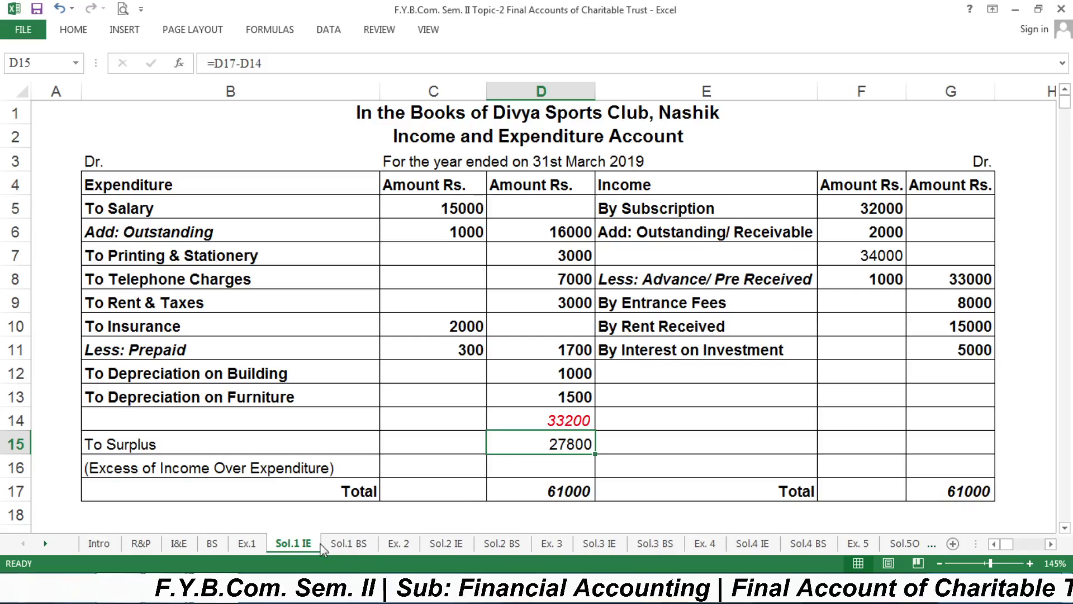
- Bold the "Add: Surplus" row, including both of its amounts, on the liabilities side of Sol.1 BS
click(342, 543)
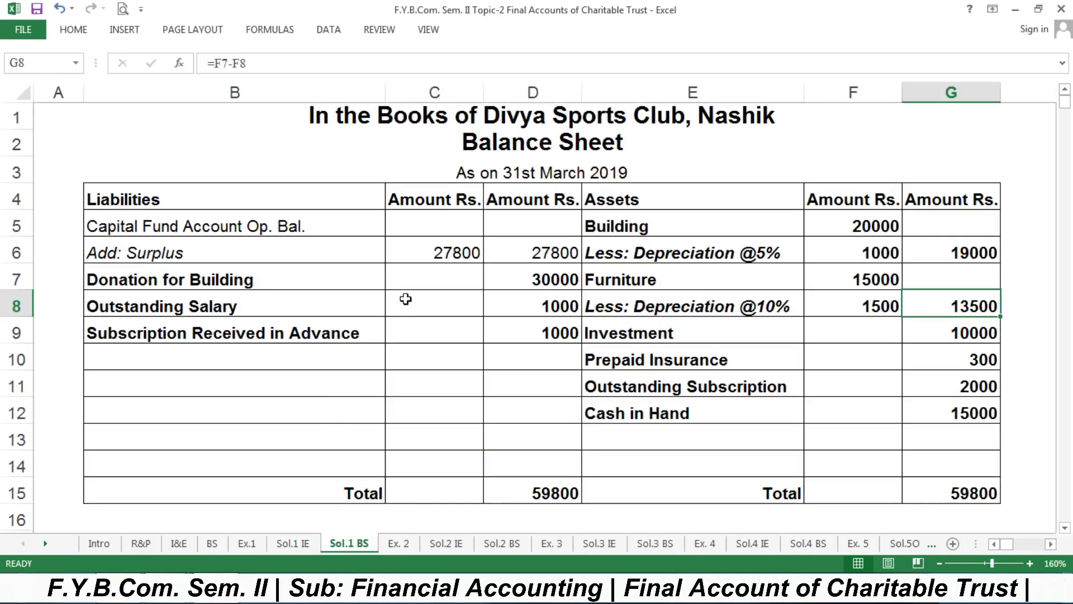
click(243, 251)
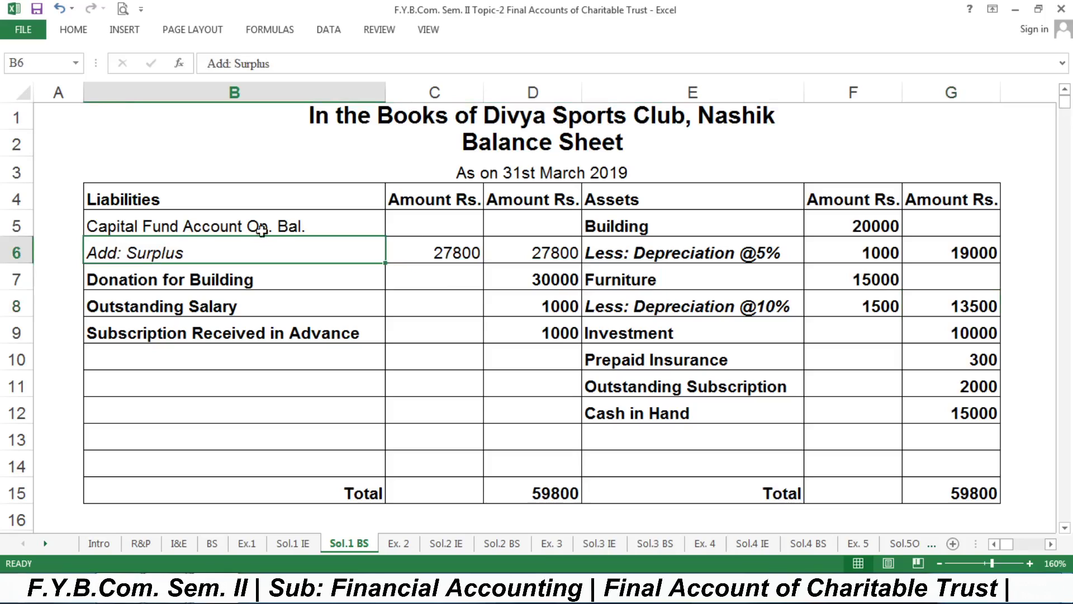
click(294, 216)
click(444, 228)
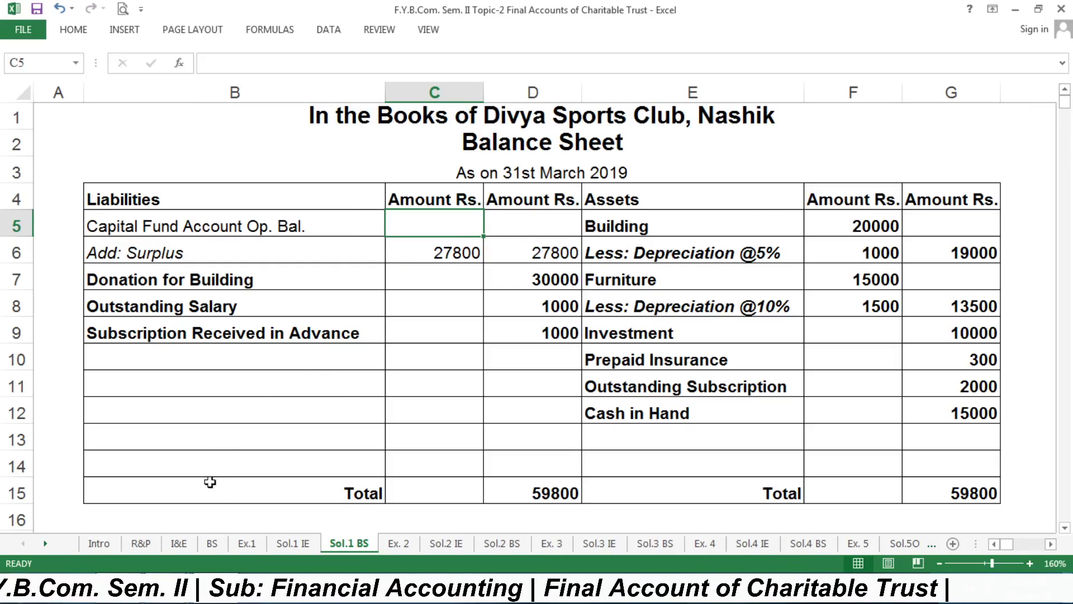
click(240, 244)
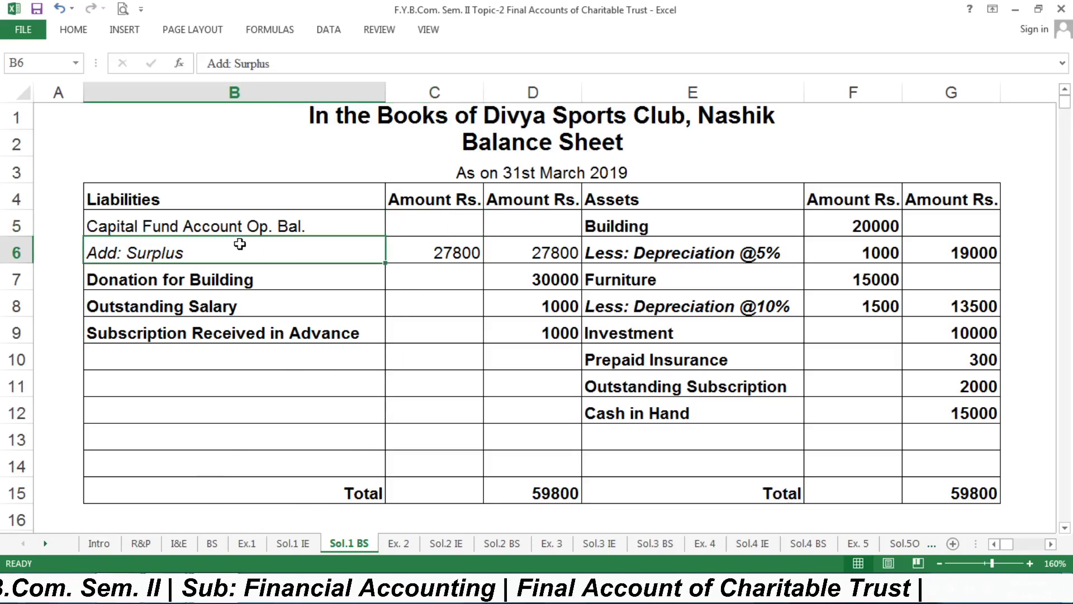
click(457, 253)
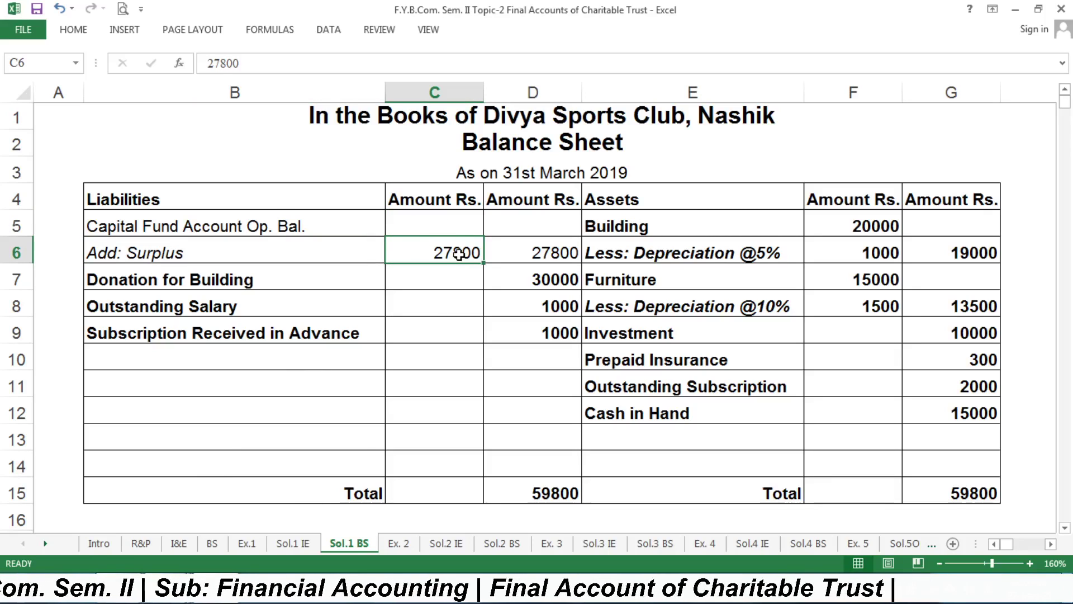
click(532, 255)
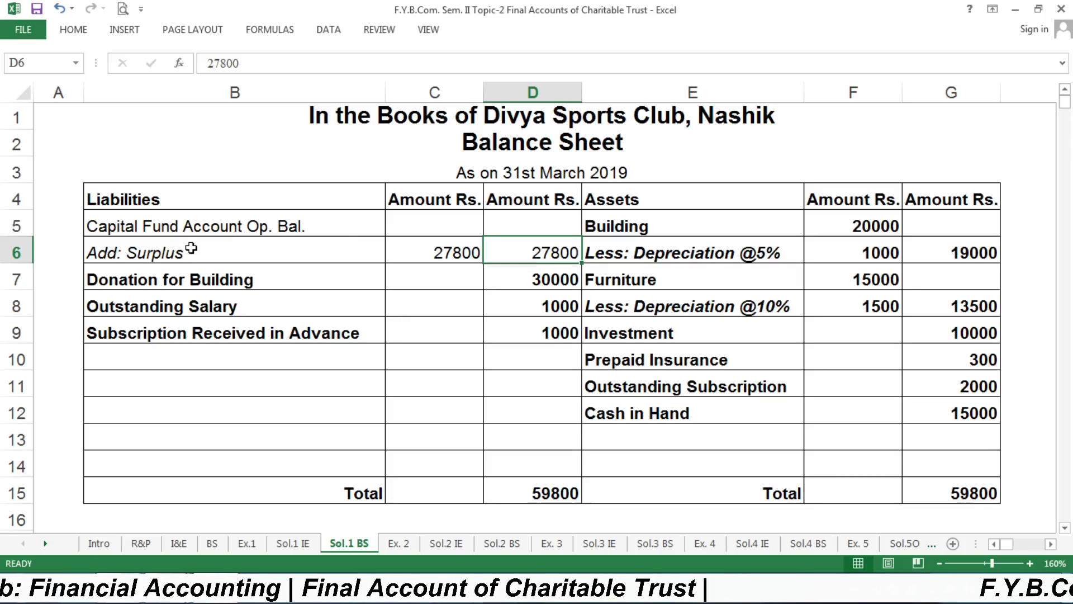
click(433, 252)
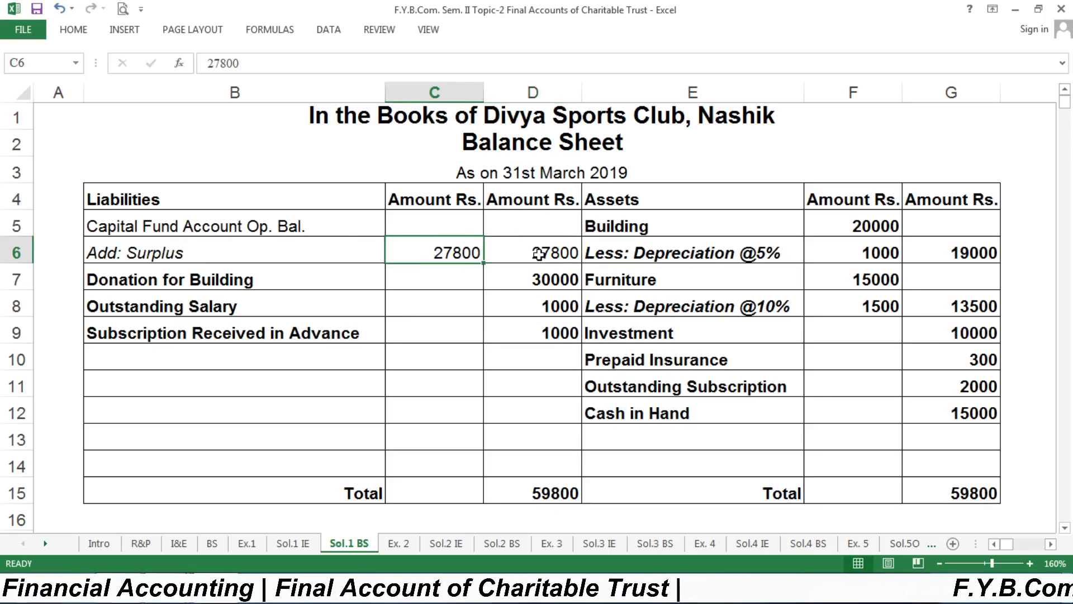
click(535, 253)
drag(170, 249, 525, 253)
click(499, 311)
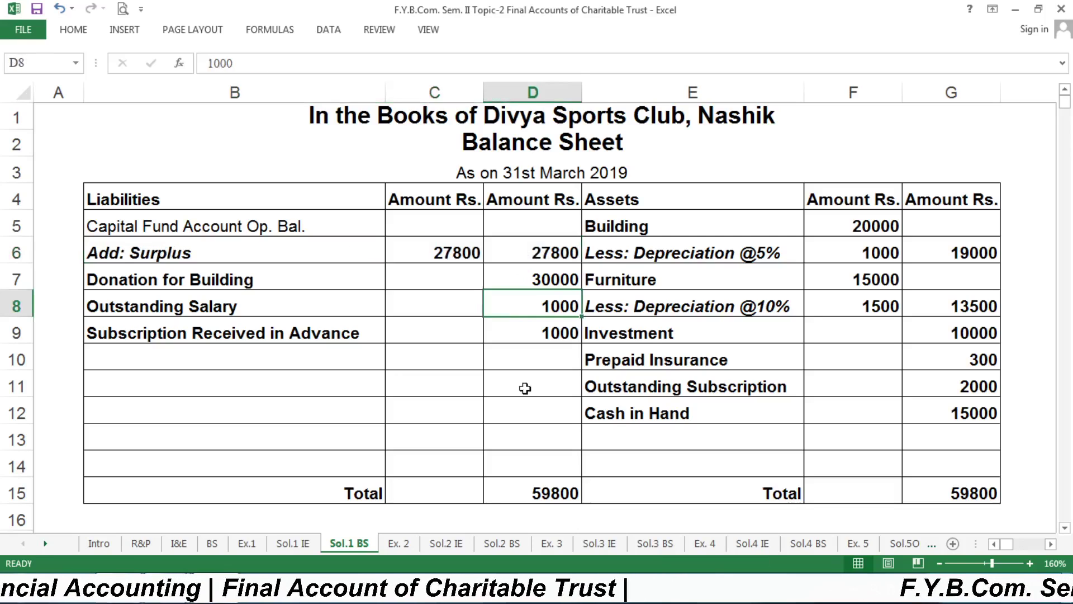
- Italicize the grand total amounts of liabilities and assets on Sol.1 BS
click(536, 492)
key(ctrl+i)
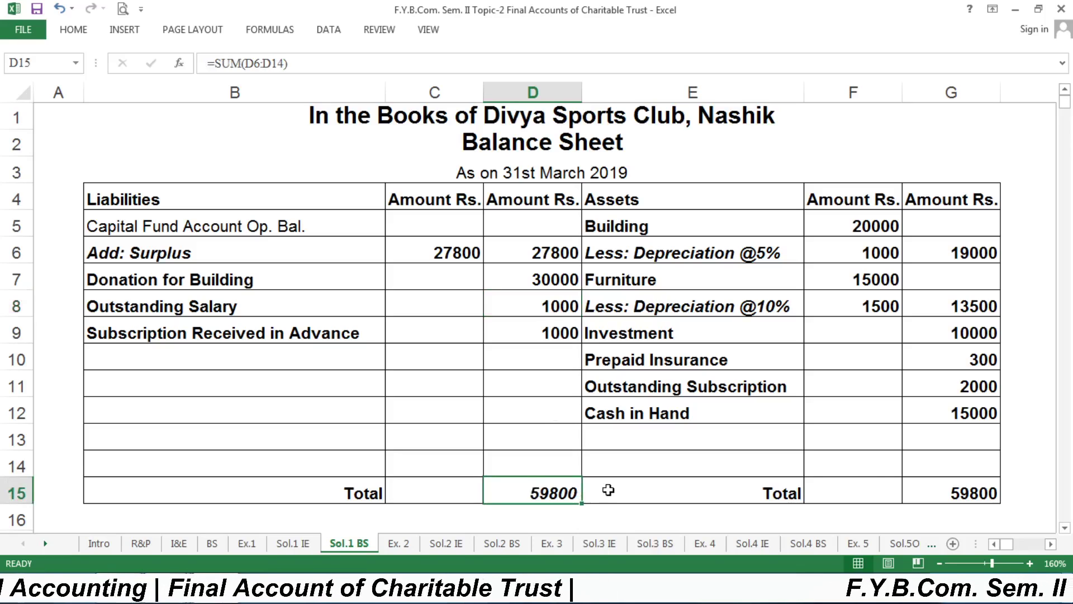
click(956, 496)
key(ctrl+i)
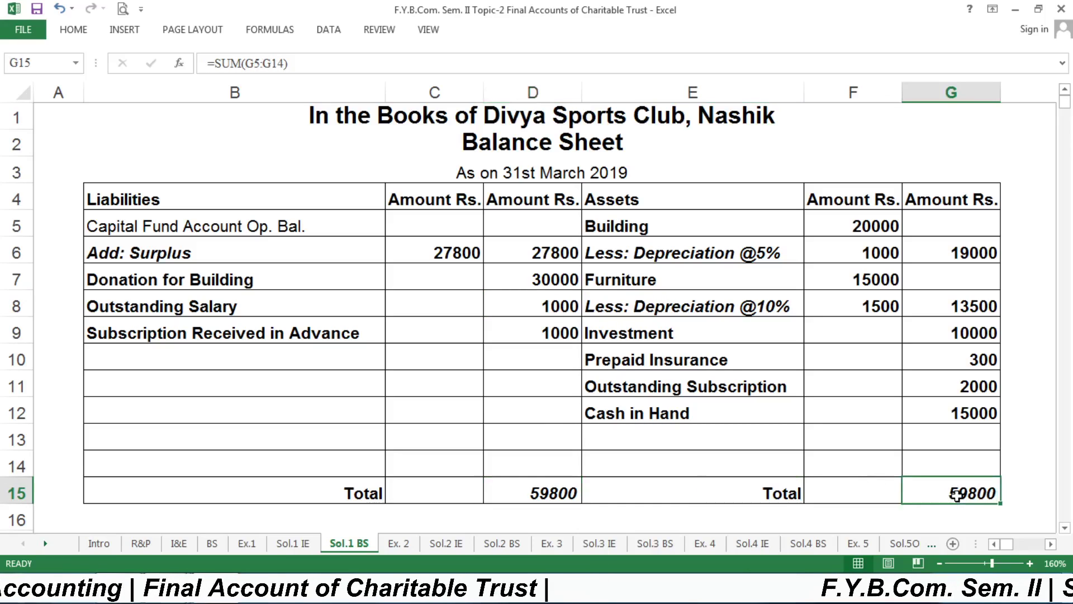
- Sum the liabilities from surplus through advance subscription and the assets from building through cash in hand to check the balance sheet totals
drag(514, 250, 529, 328)
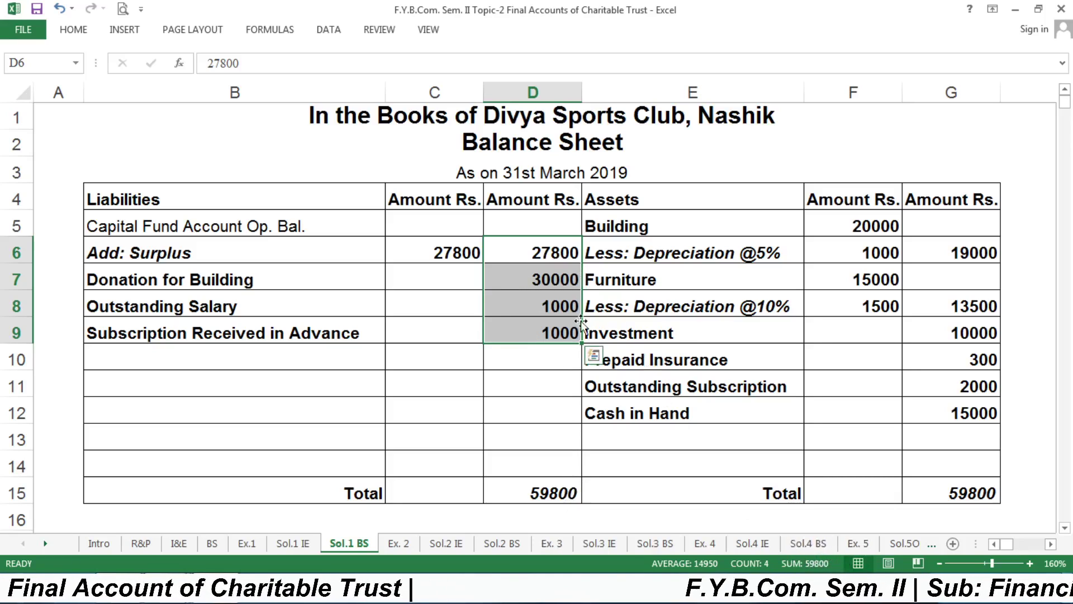
click(695, 462)
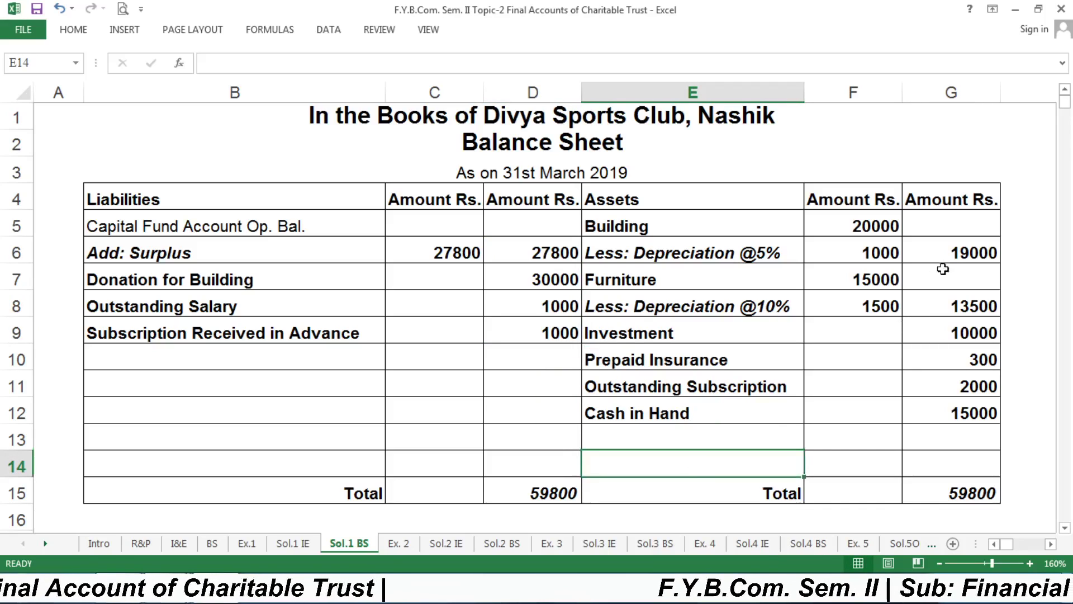
click(955, 254)
drag(955, 254, 950, 399)
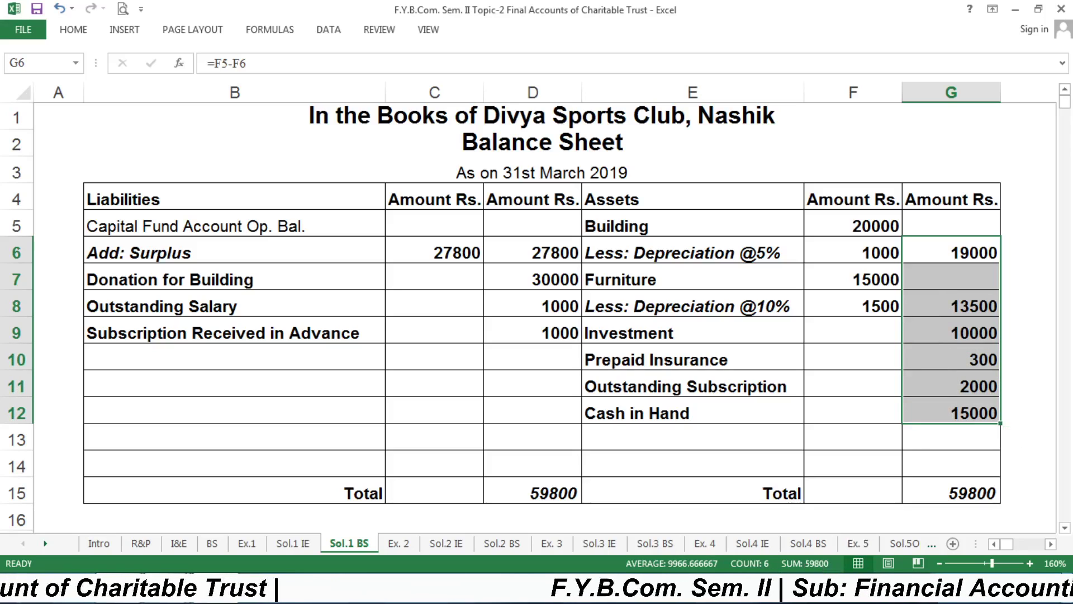
click(949, 458)
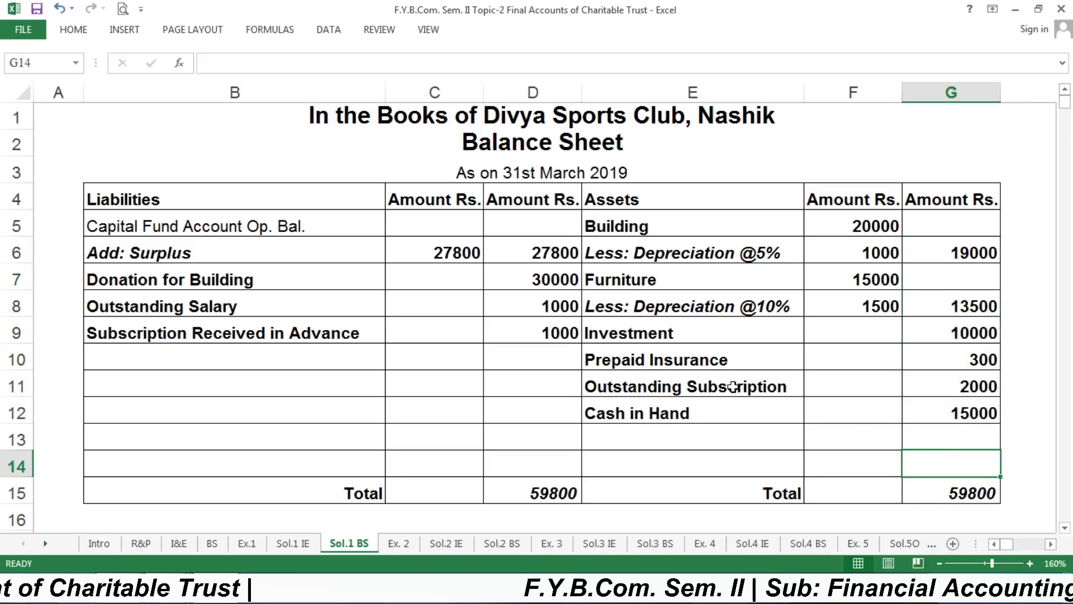
click(664, 460)
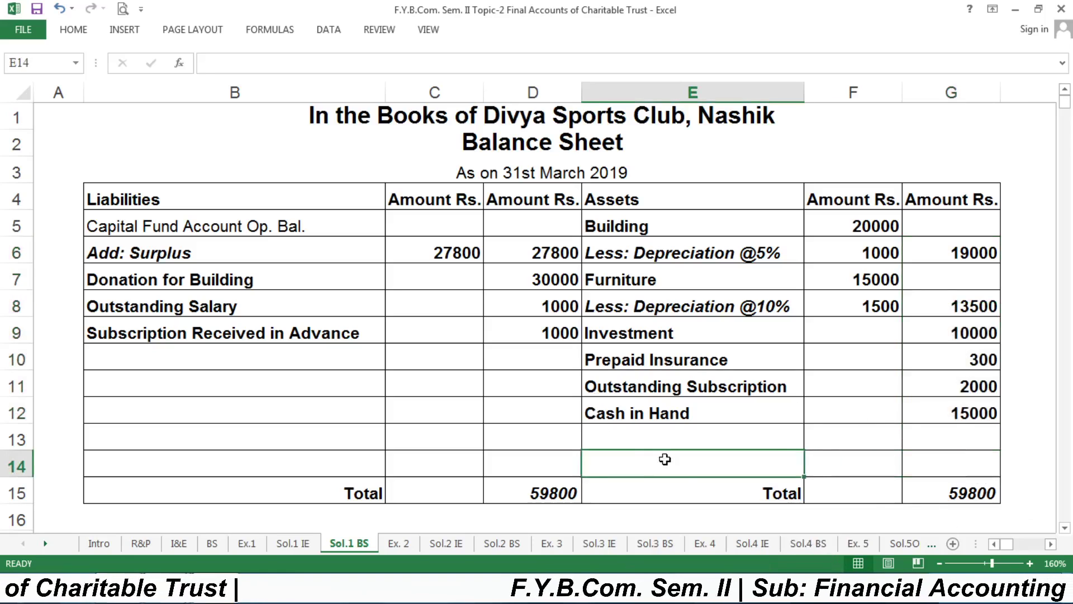
click(305, 442)
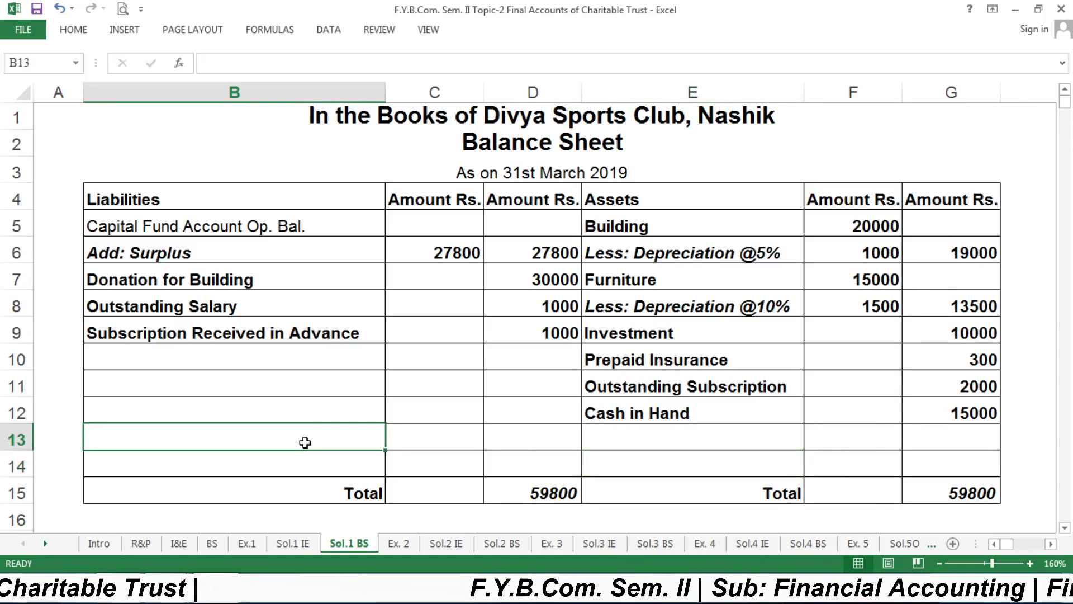